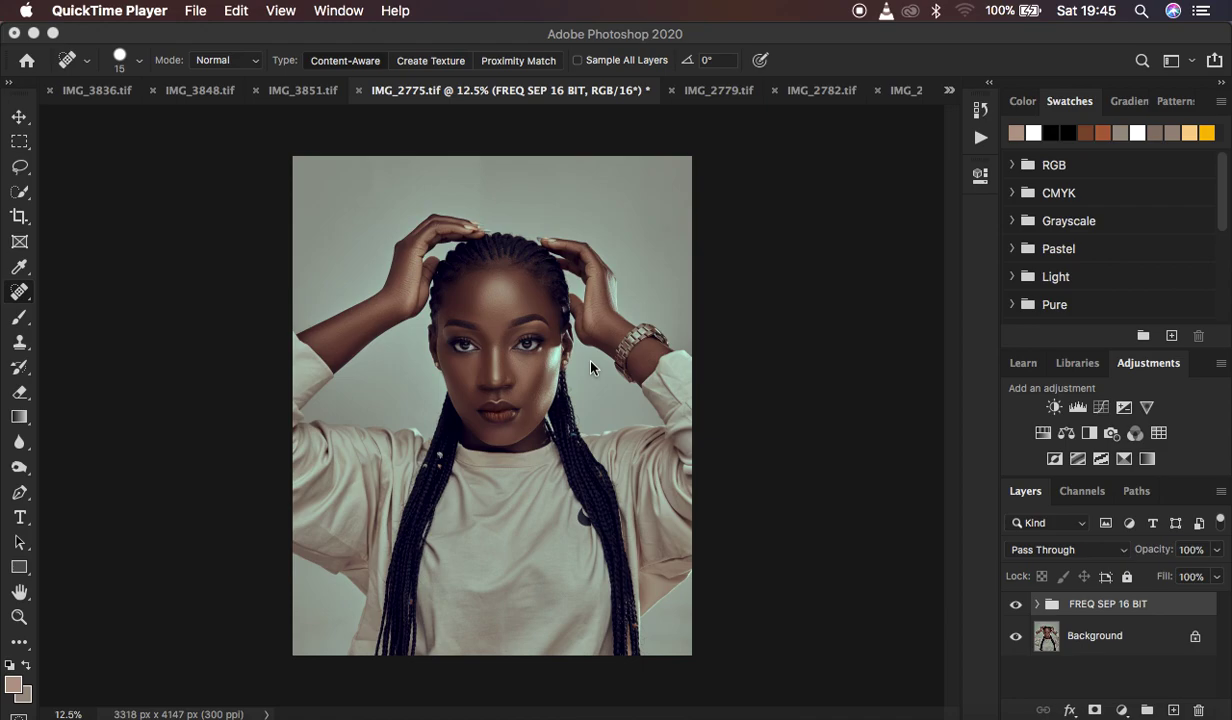
Step: Inspect the skin on the portrait's nose, lips and cheeks up close
click(662, 384)
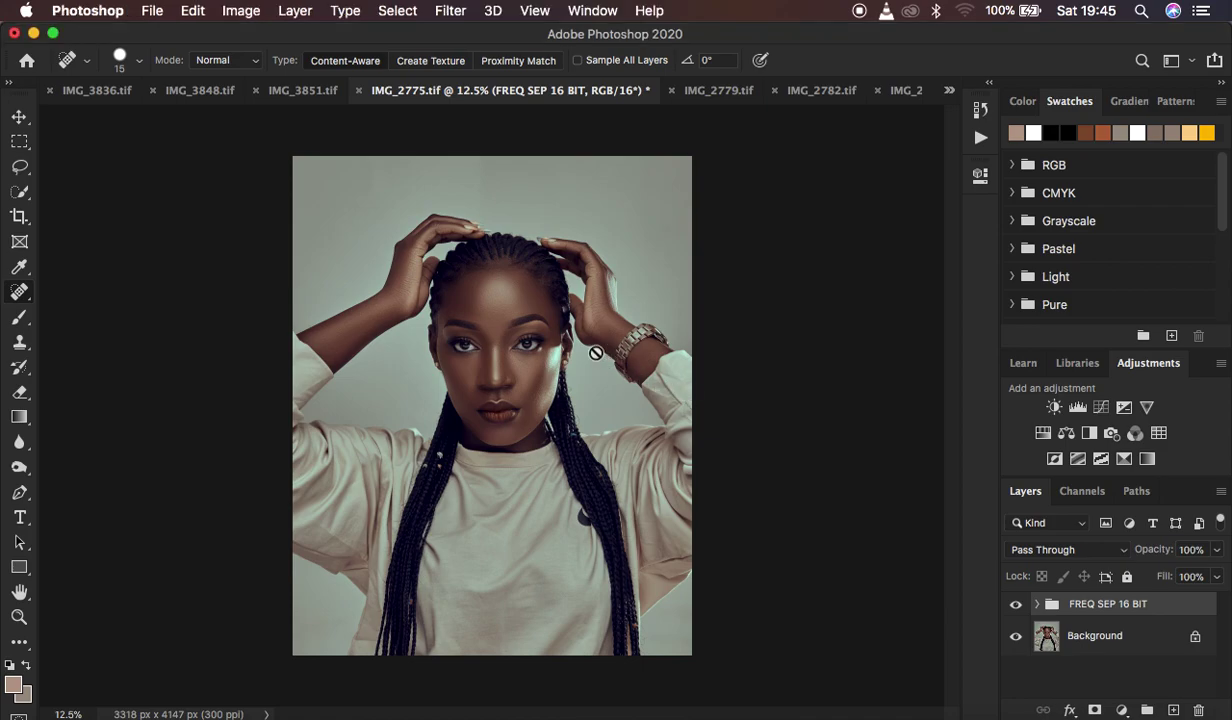
key(super+equal)
key(super+equal)
key(super+equal)
key(super+equal)
key(super+equal)
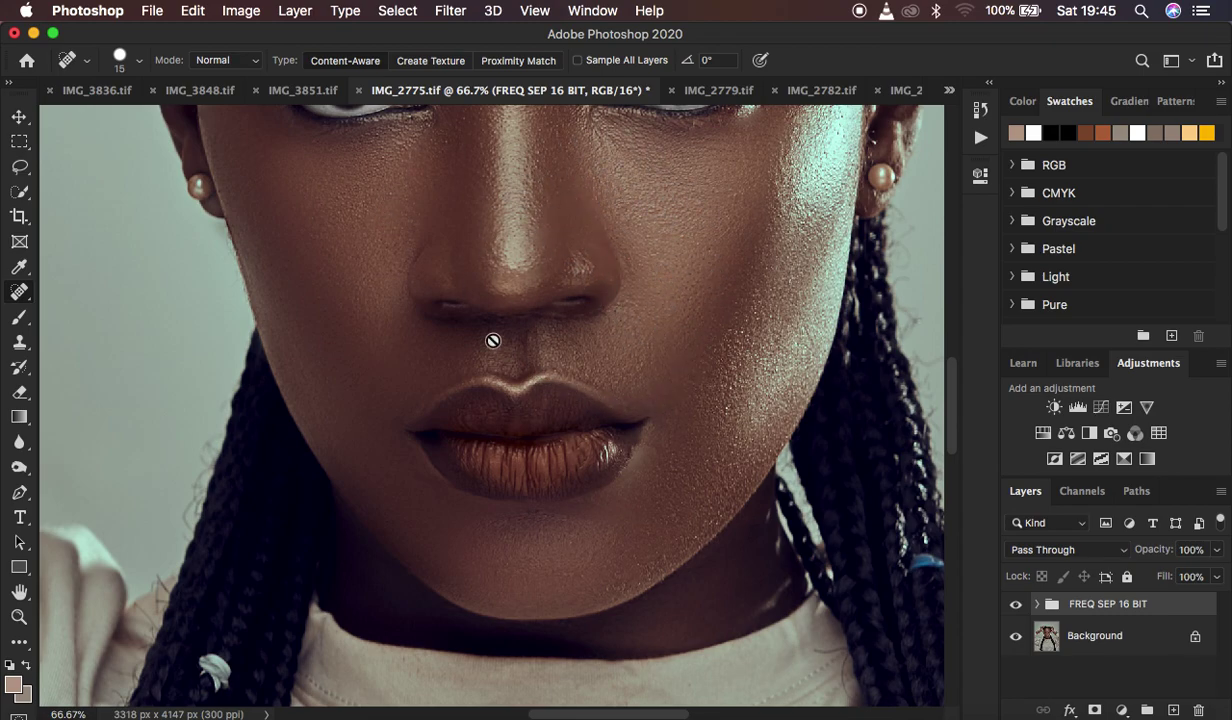
key(super+minus)
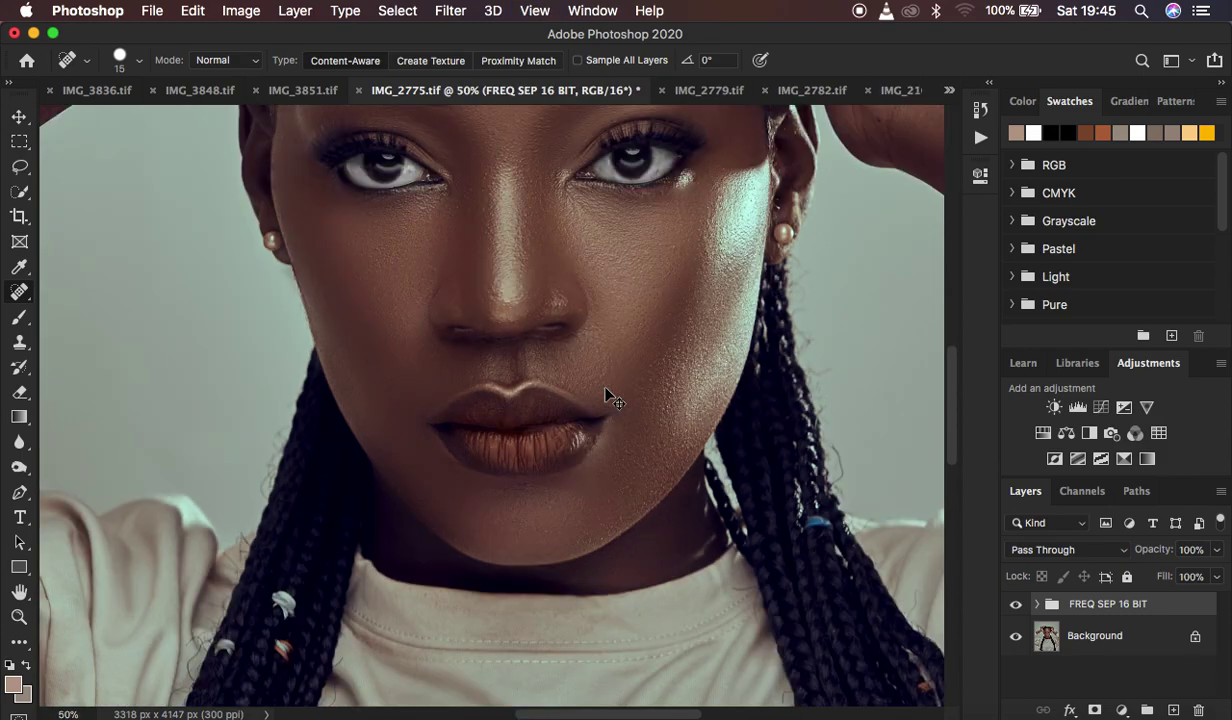
key(super+minus)
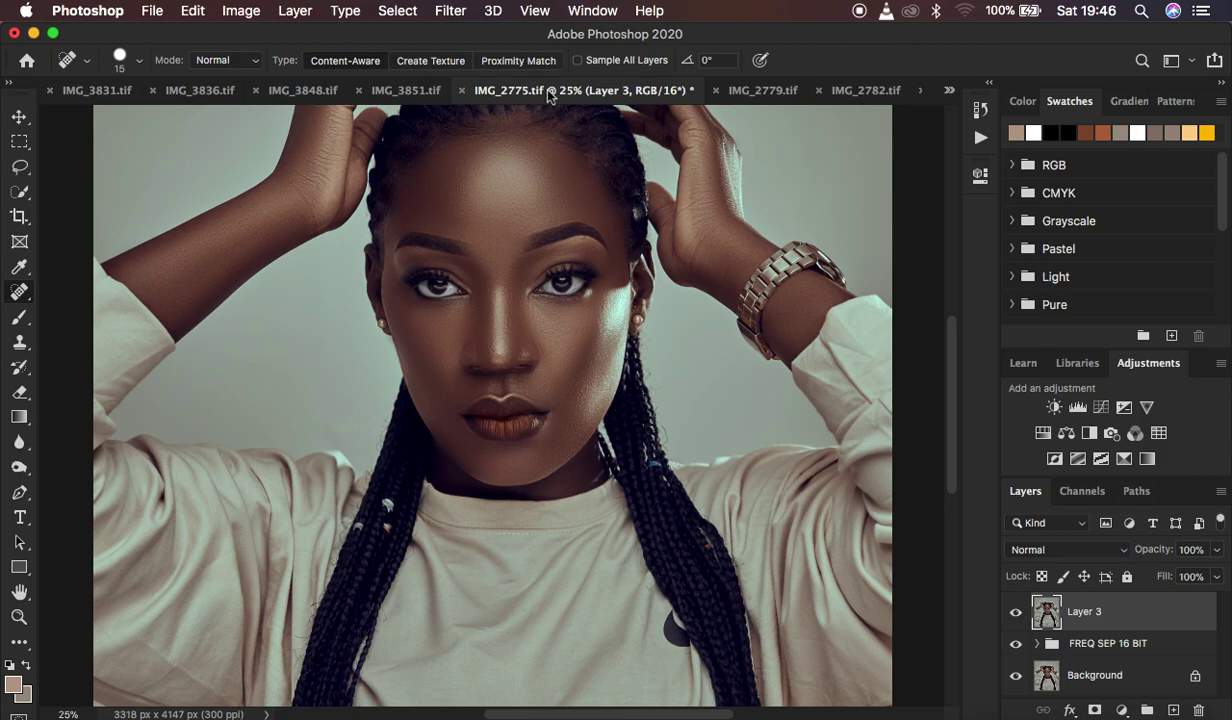
Step: Apply a High Pass filter with a 4.1-pixel radius to Layer 3 and set its blend mode to Vivid Light
click(449, 11)
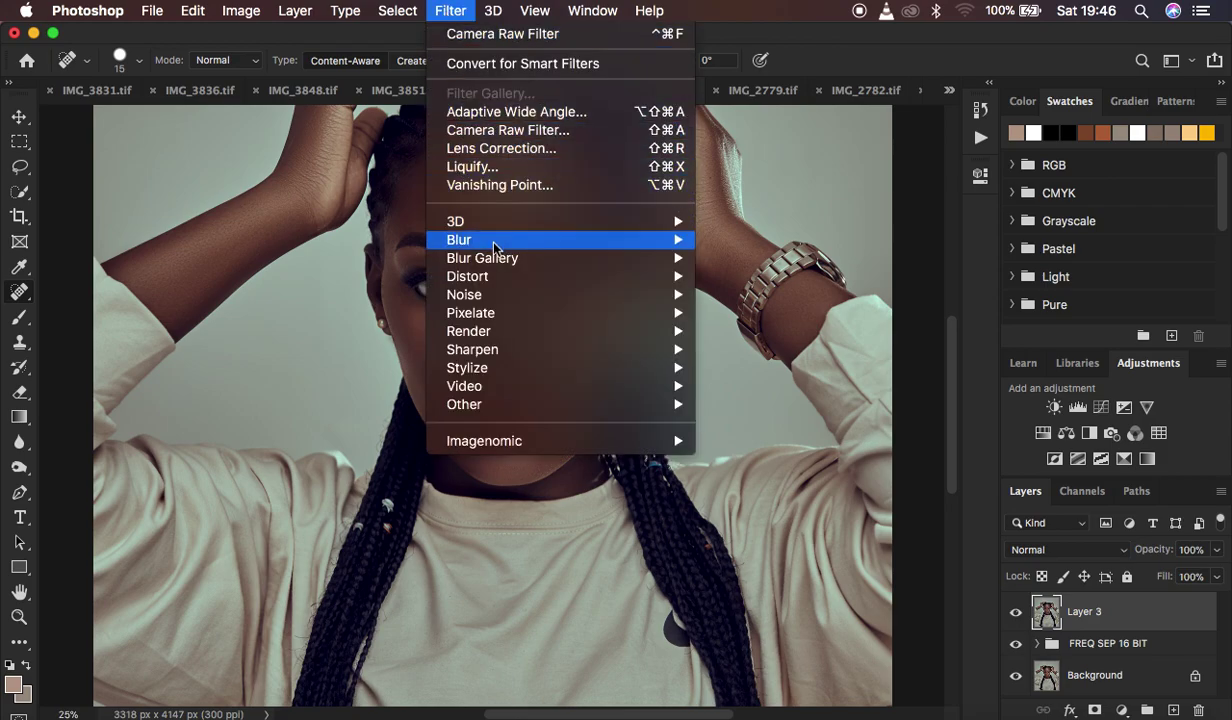
mouse_move(530, 410)
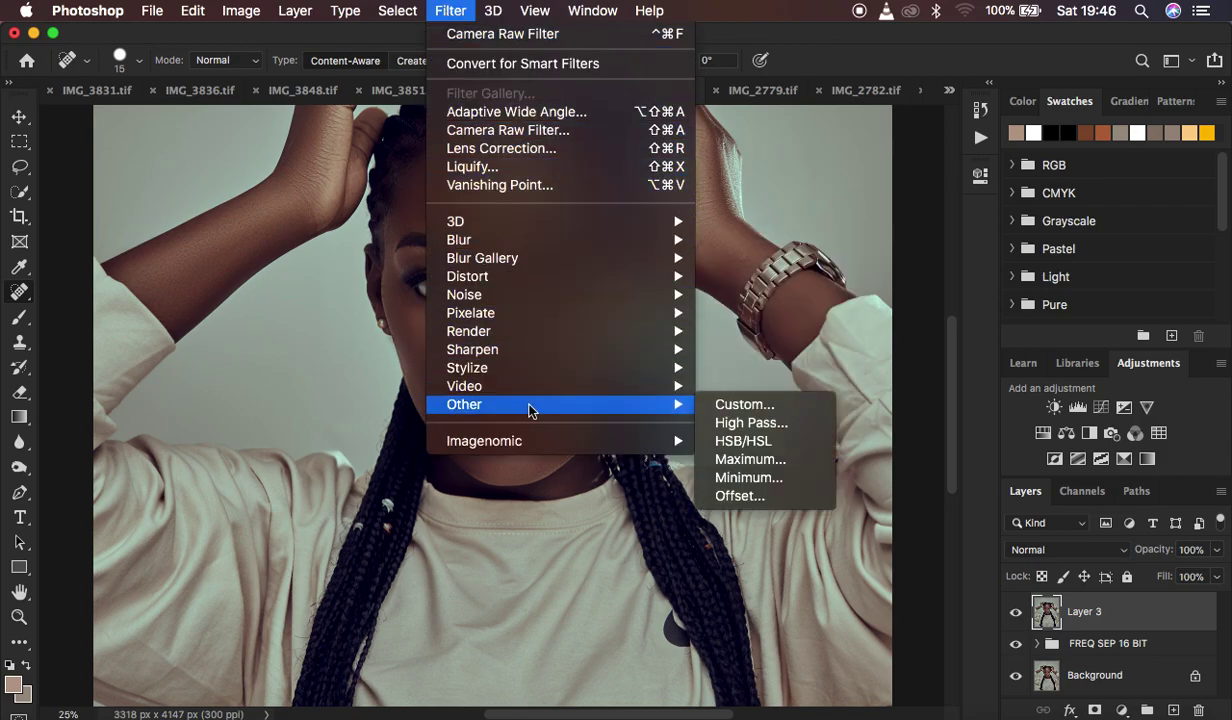
click(752, 421)
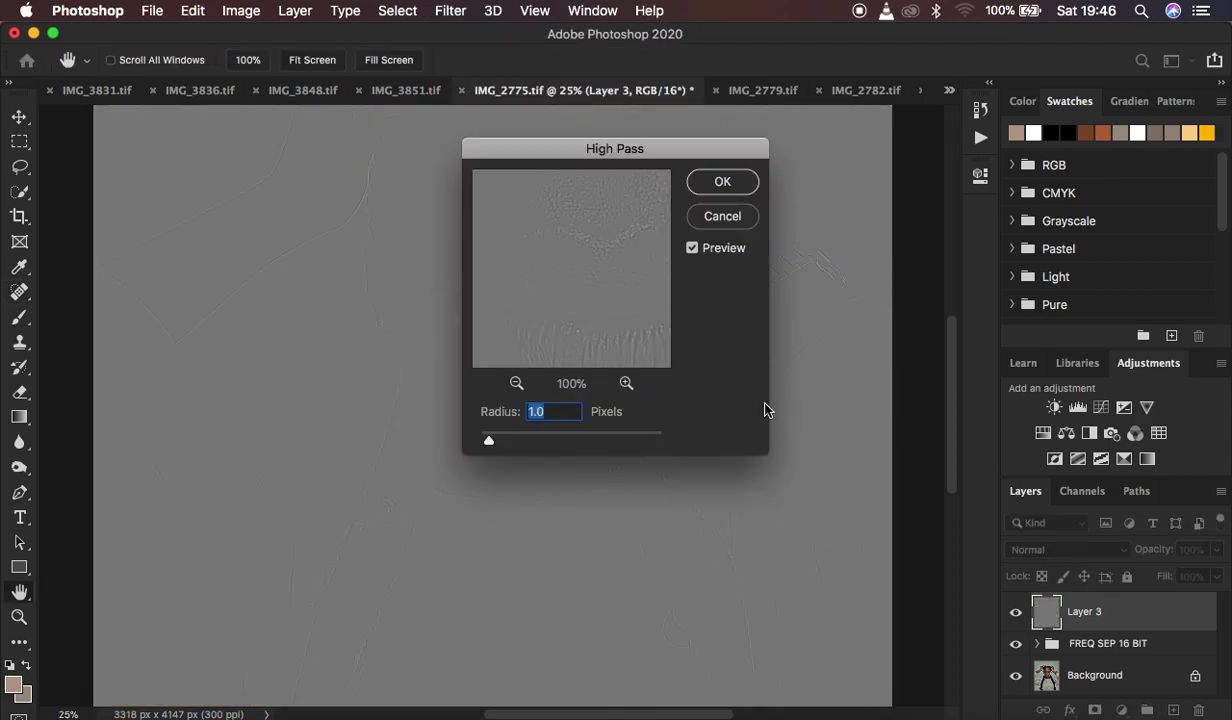
drag(620, 152, 855, 150)
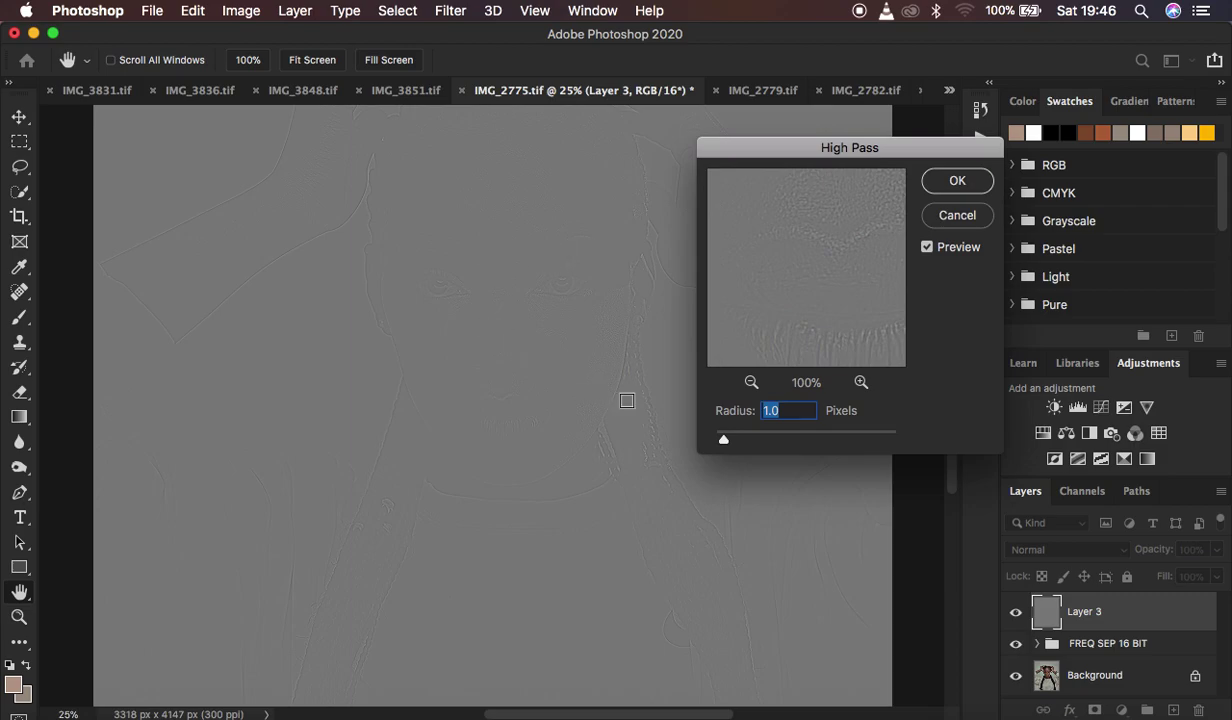
drag(725, 440, 757, 441)
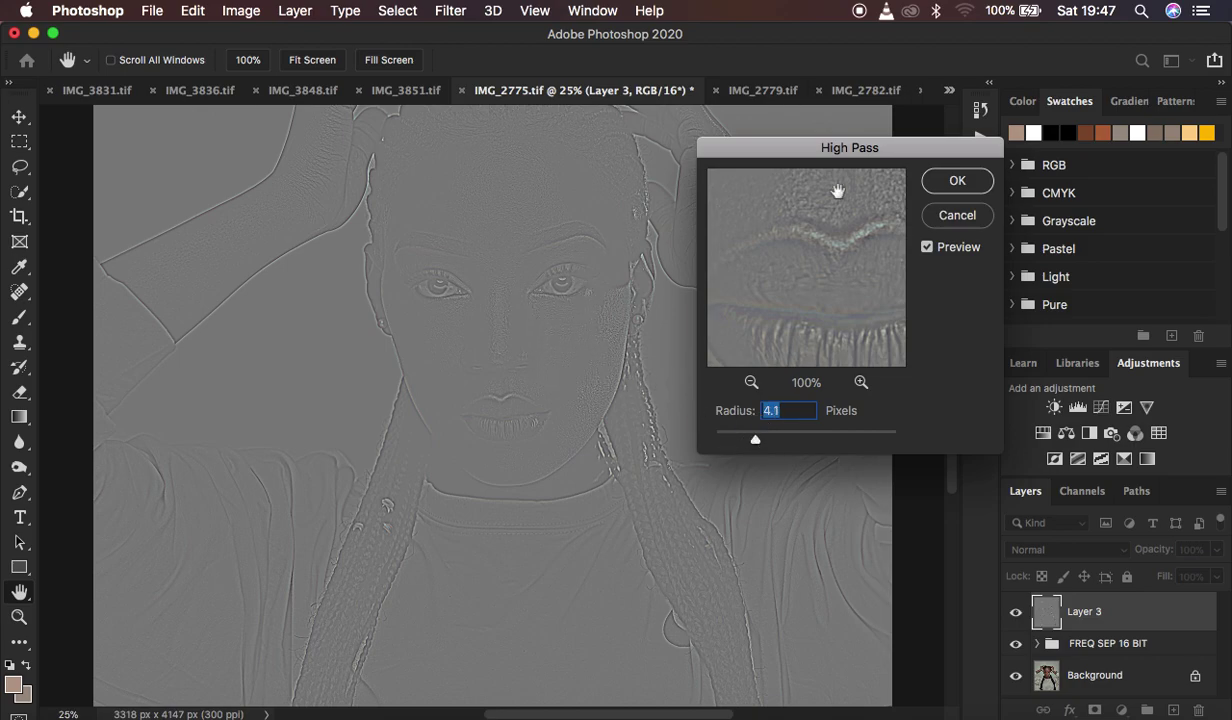
click(942, 186)
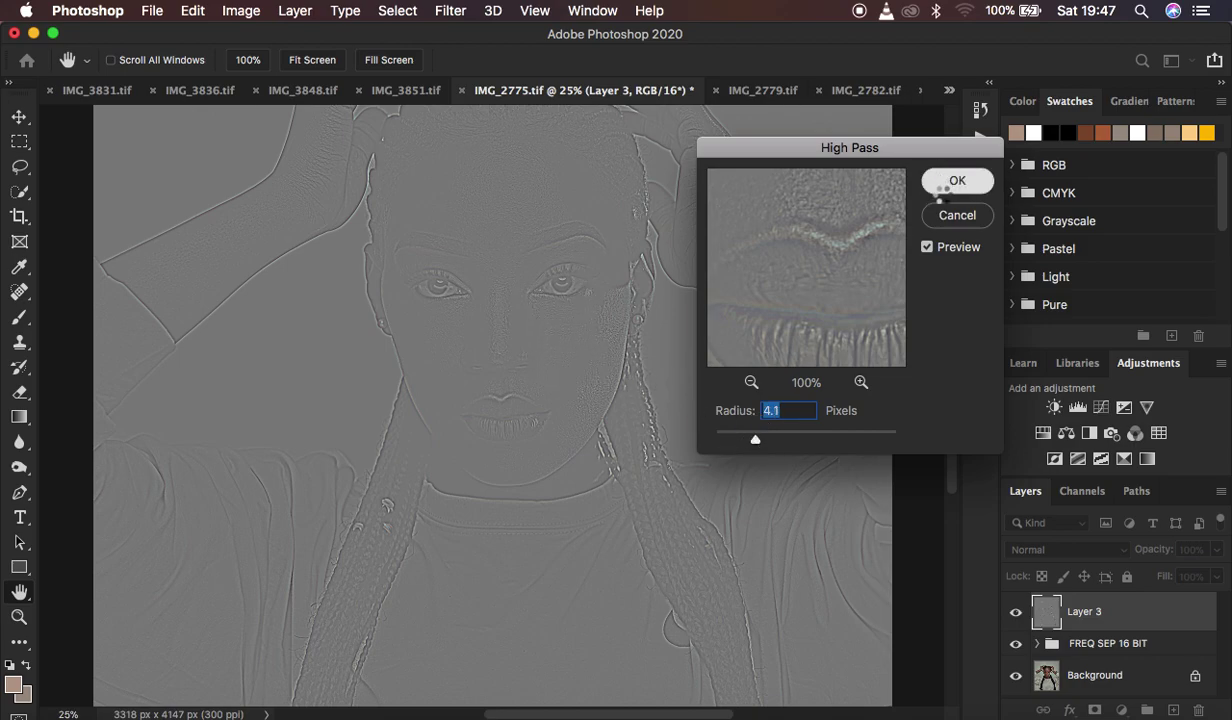
click(1030, 549)
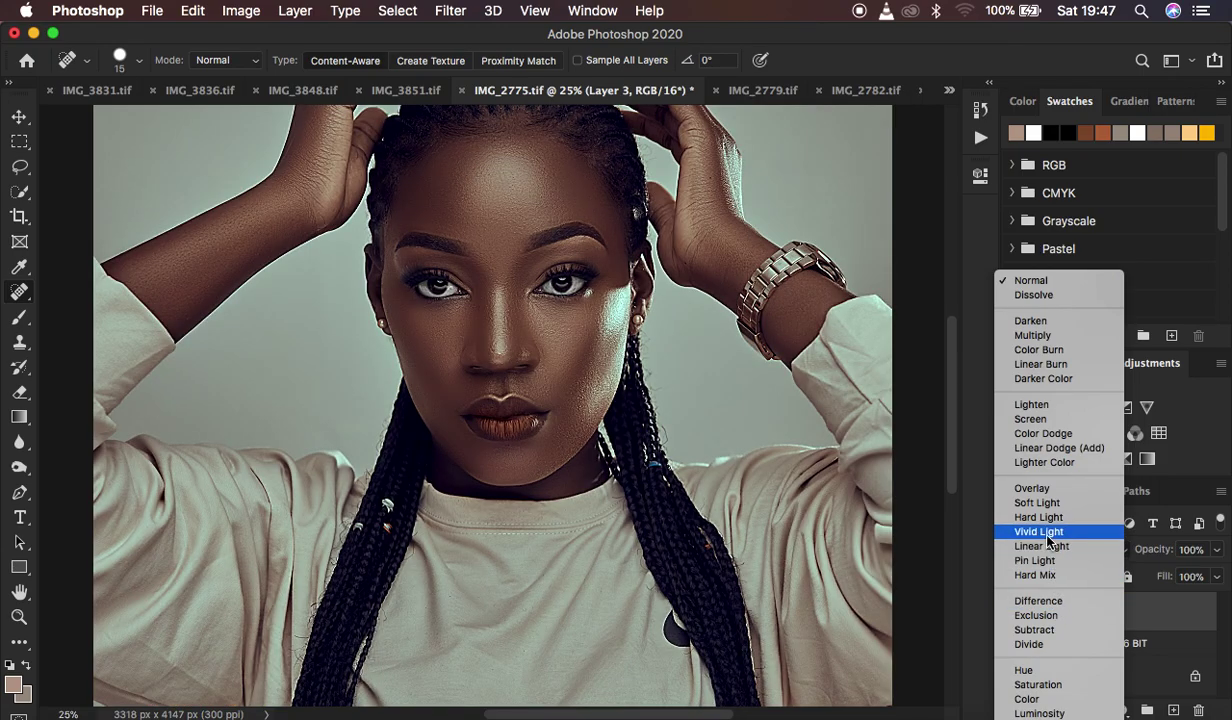
click(1049, 531)
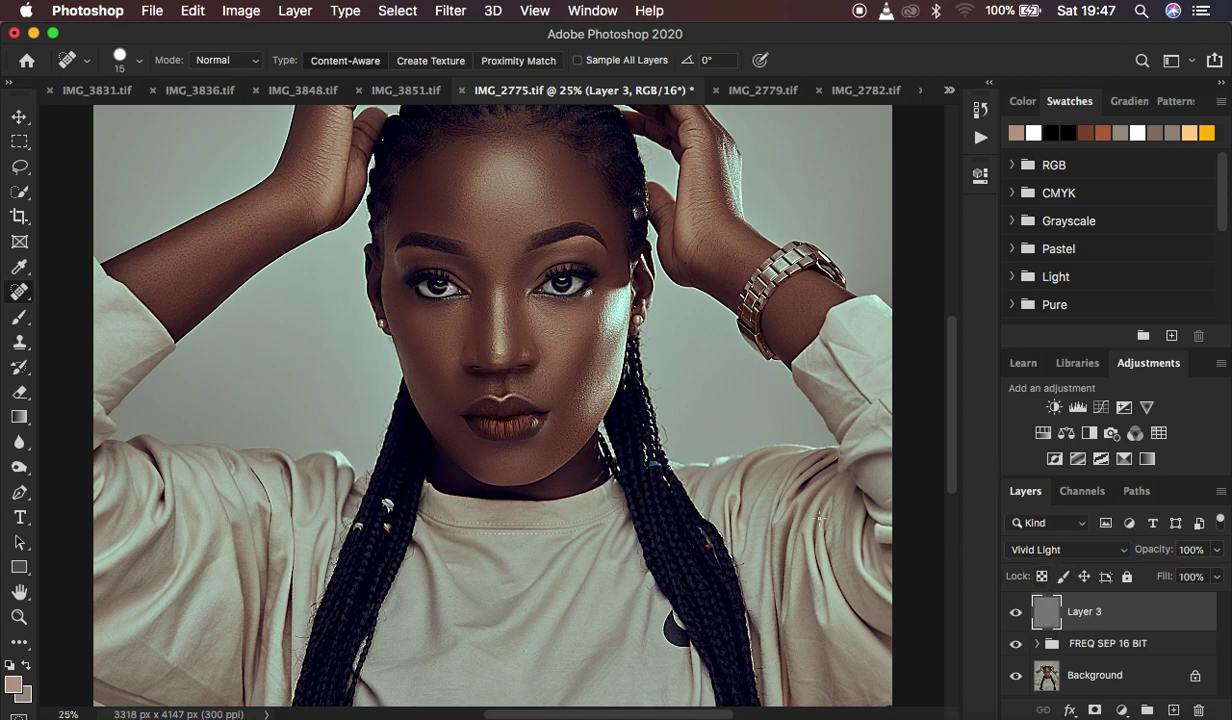
Step: Toggle Layer 3's visibility repeatedly to compare the portrait with and without the sharpening
click(1016, 613)
click(1016, 613)
click(1016, 613)
click(1016, 613)
click(1016, 613)
click(1016, 612)
click(1016, 612)
click(1016, 612)
Step: Examine the sharpened portrait as a whole and then up close around the lips, nose and eyes
key(super+minus)
key(super+minus)
key(super+minus)
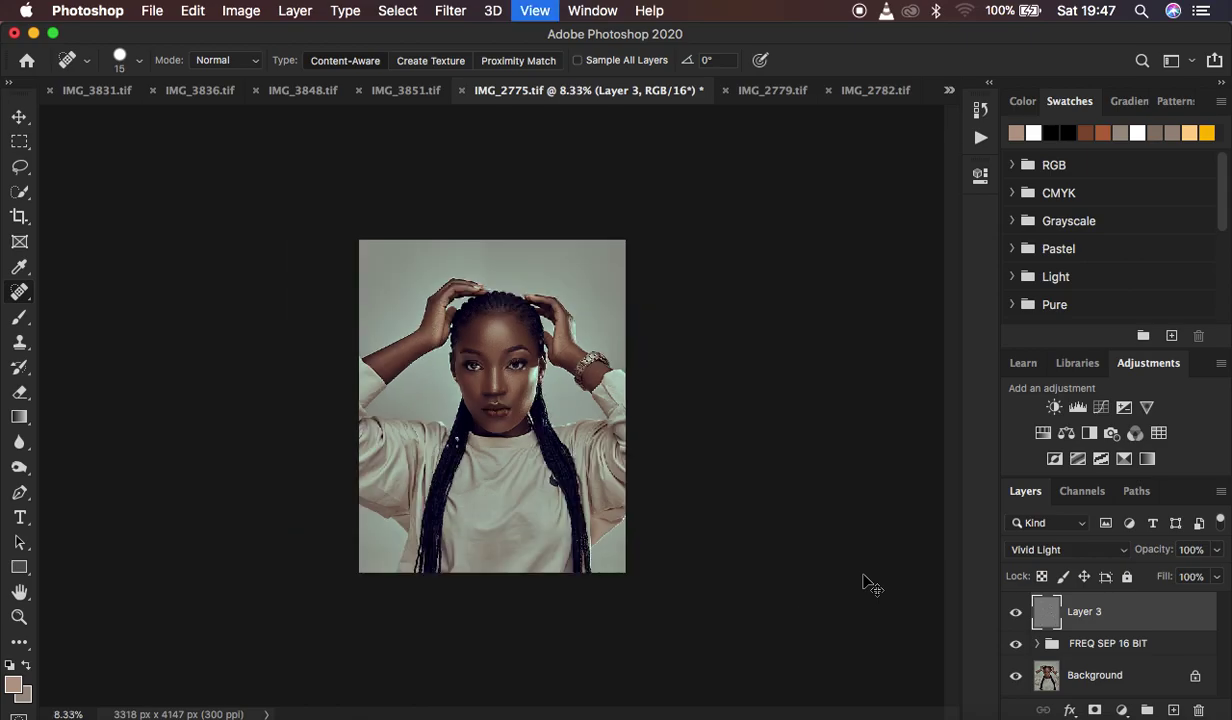
key(super+plus)
key(super+plus)
key(super+plus)
key(super+plus)
key(super+plus)
key(super+plus)
key(super+plus)
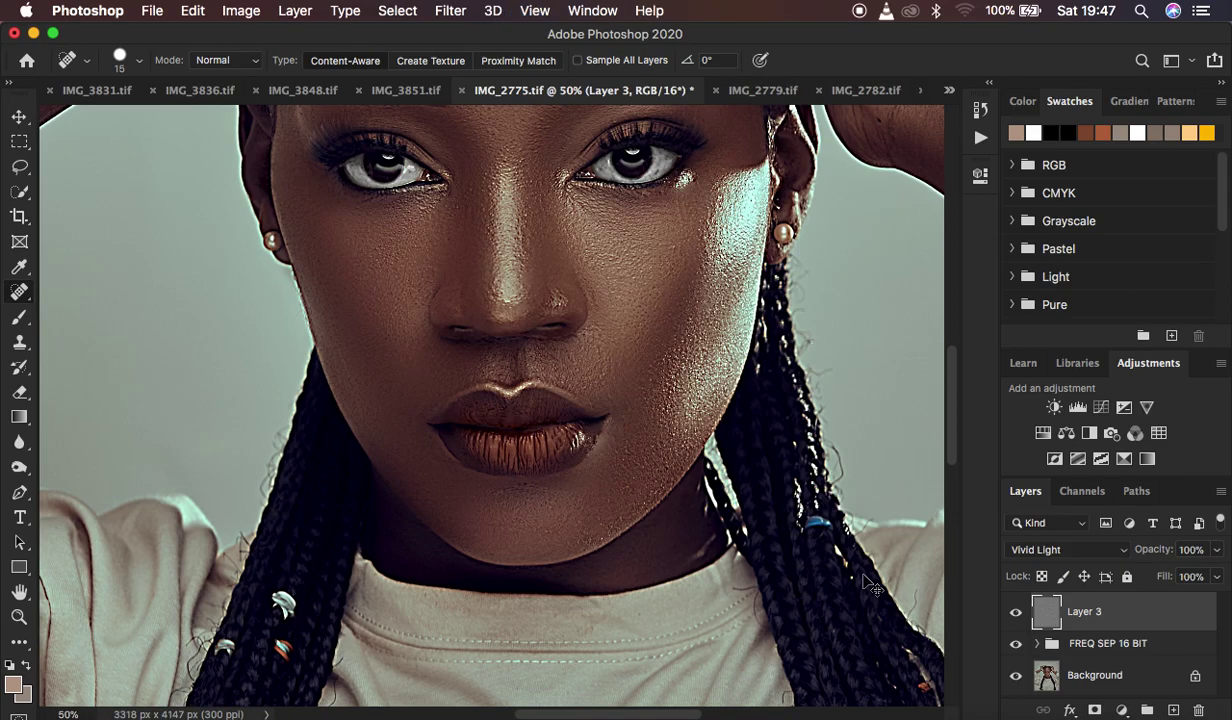
key(super+plus)
key(super+plus)
key(super+minus)
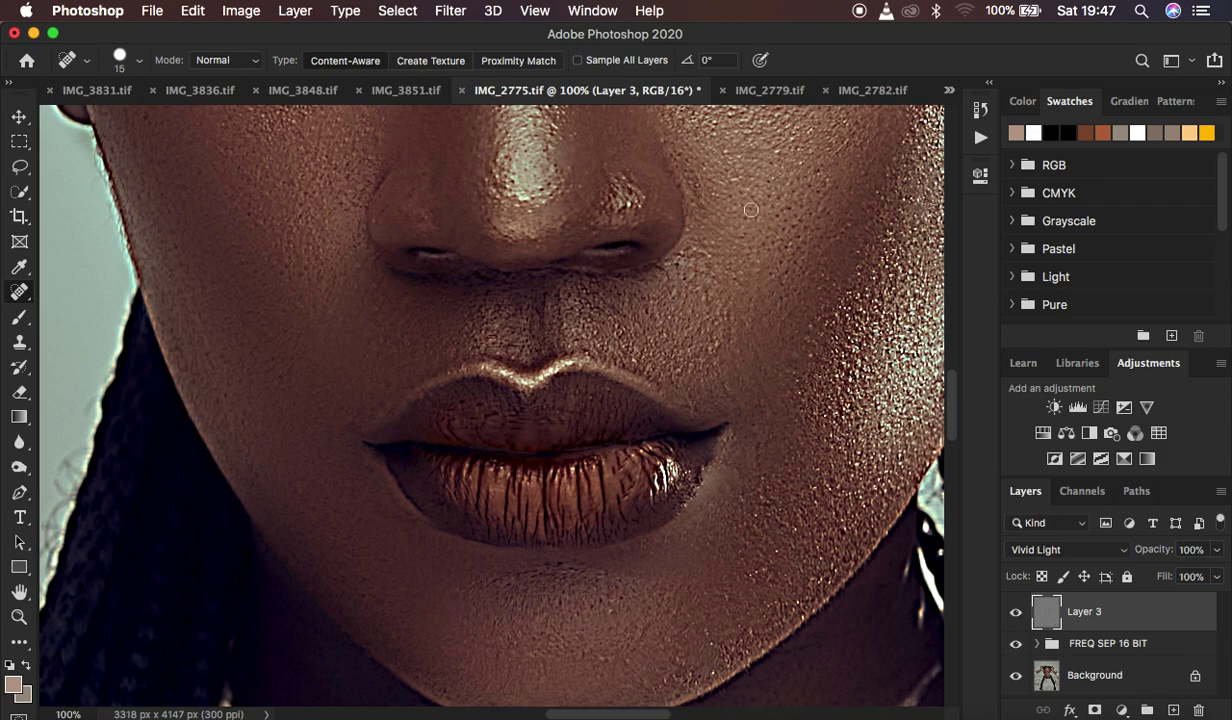
scroll(751, 210, up, 5)
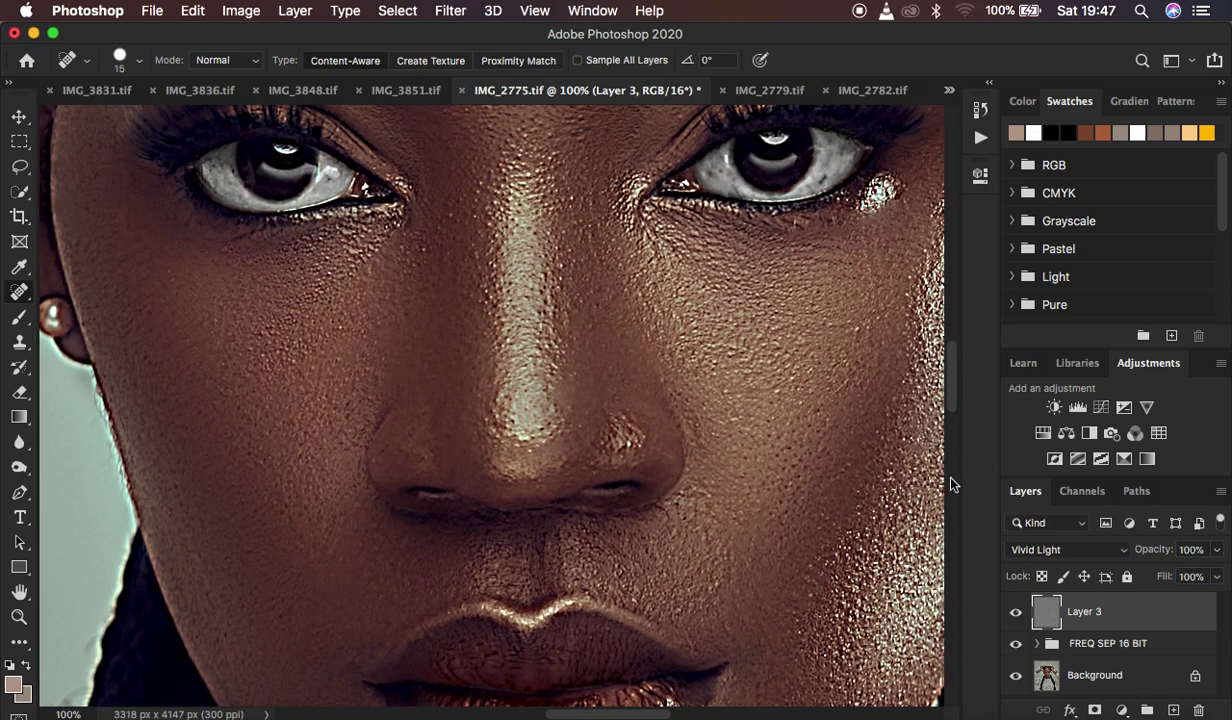
Step: Compare the face close-up with and without Layer 3 and examine the sharpened skin texture on the nose
click(1015, 613)
click(1015, 614)
click(1015, 614)
click(1015, 614)
key(super+minus)
key(super+minus)
key(super+plus)
key(super+plus)
key(super+plus)
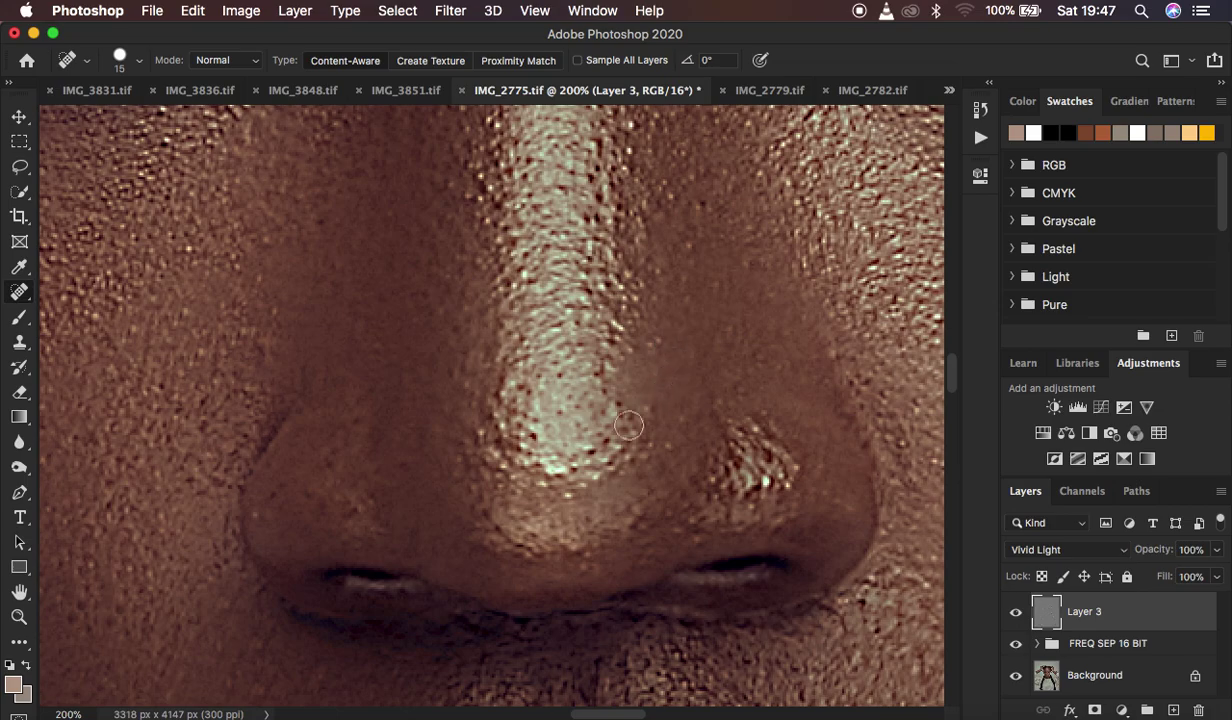
key(super+minus)
key(super+minus)
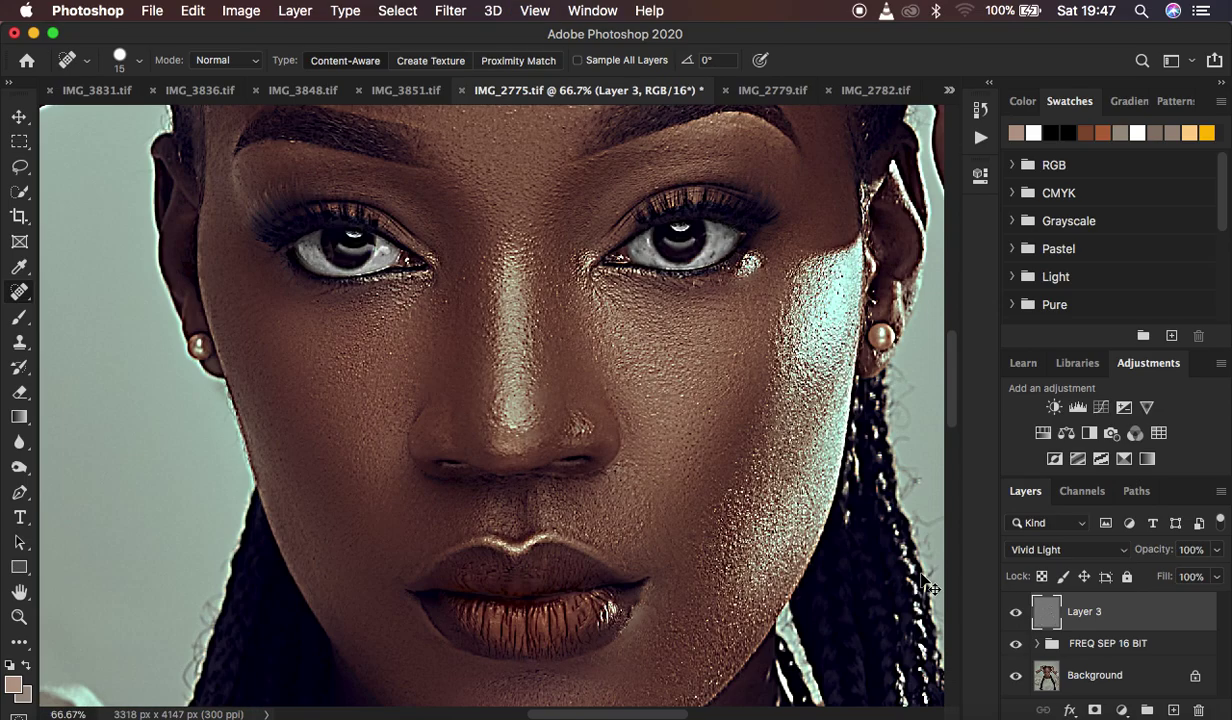
key(super+plus)
key(super+plus)
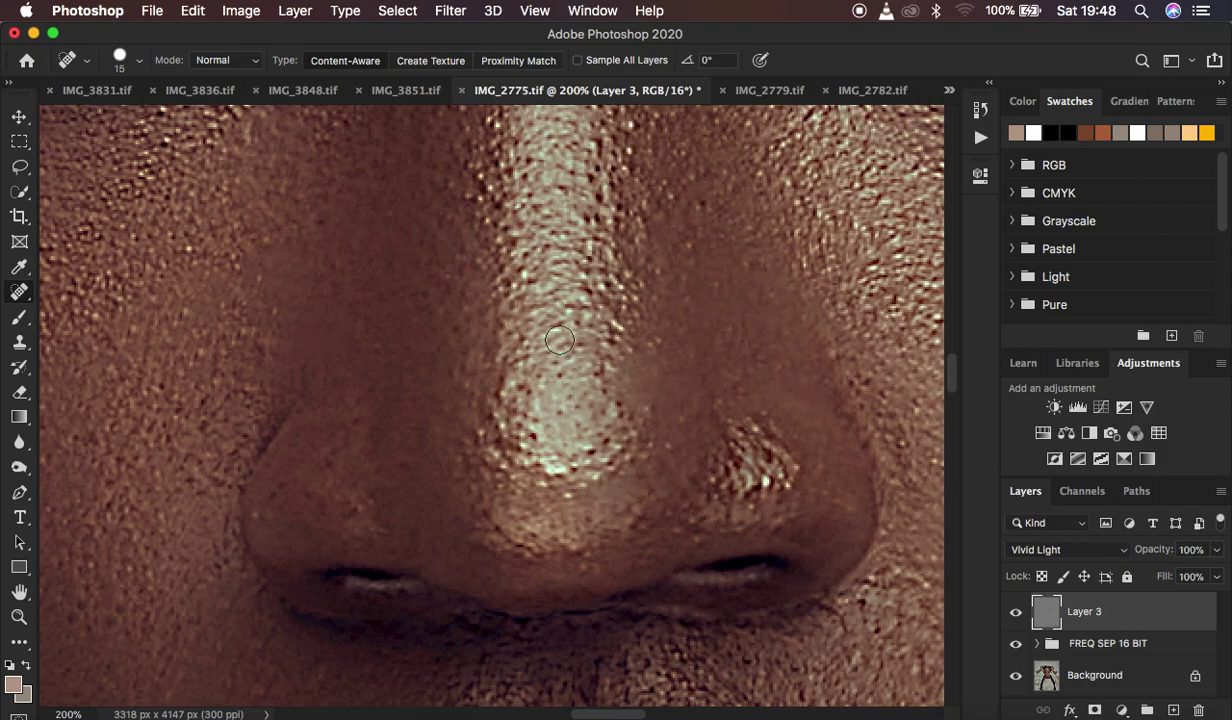
key(super+minus)
key(super+minus)
key(super+minus)
key(super+minus)
key(super+minus)
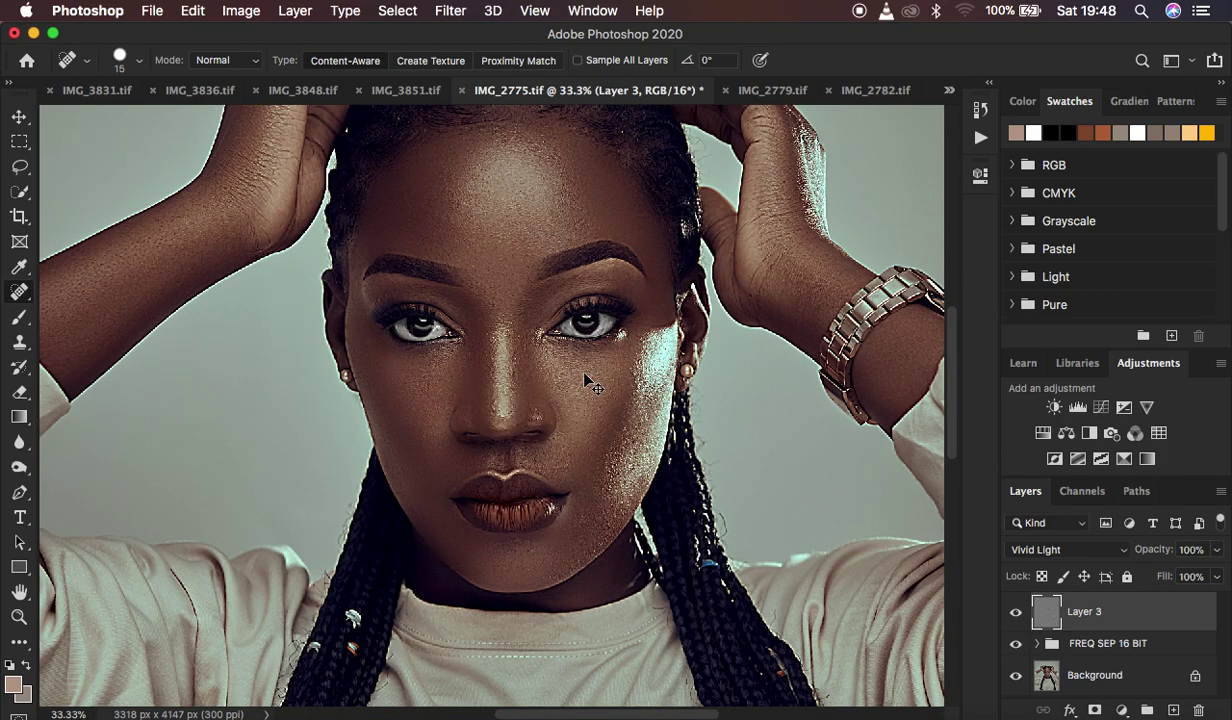
Step: Revert to the history state before the sharpening layer was added, and delete the Hue/Saturation 4 layer
key(super+plus)
key(super+z)
key(super+z)
key(super+z)
key(super+z)
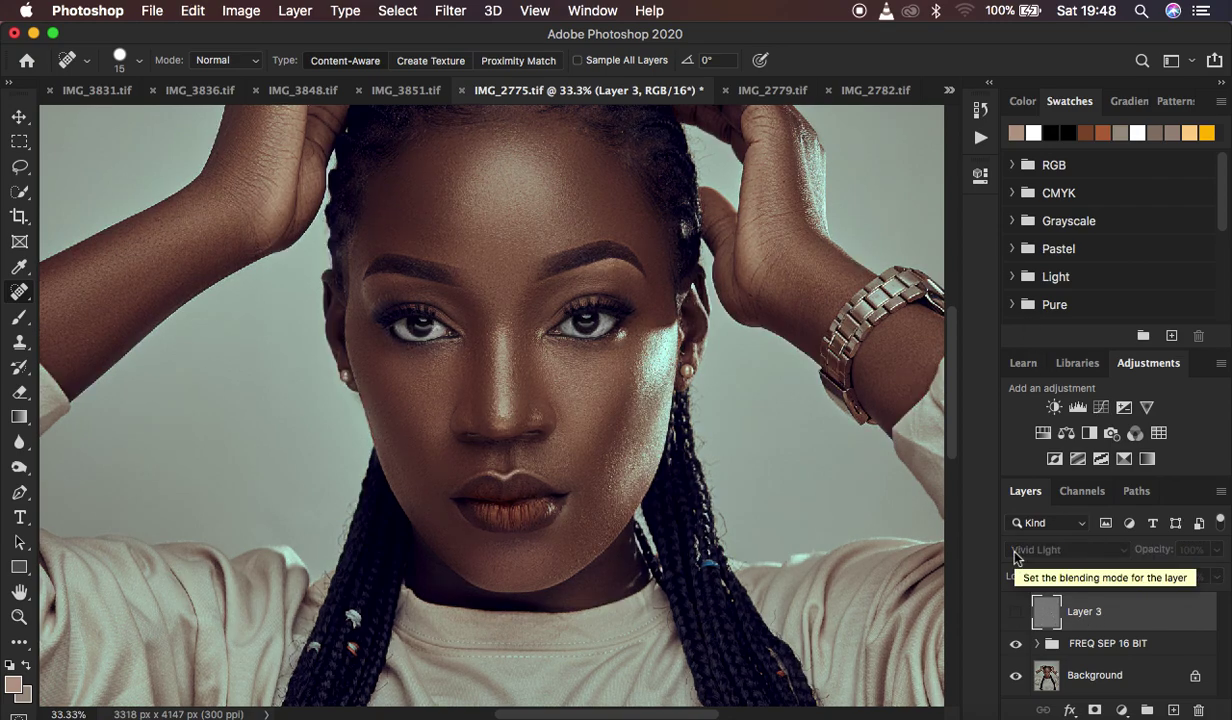
click(980, 109)
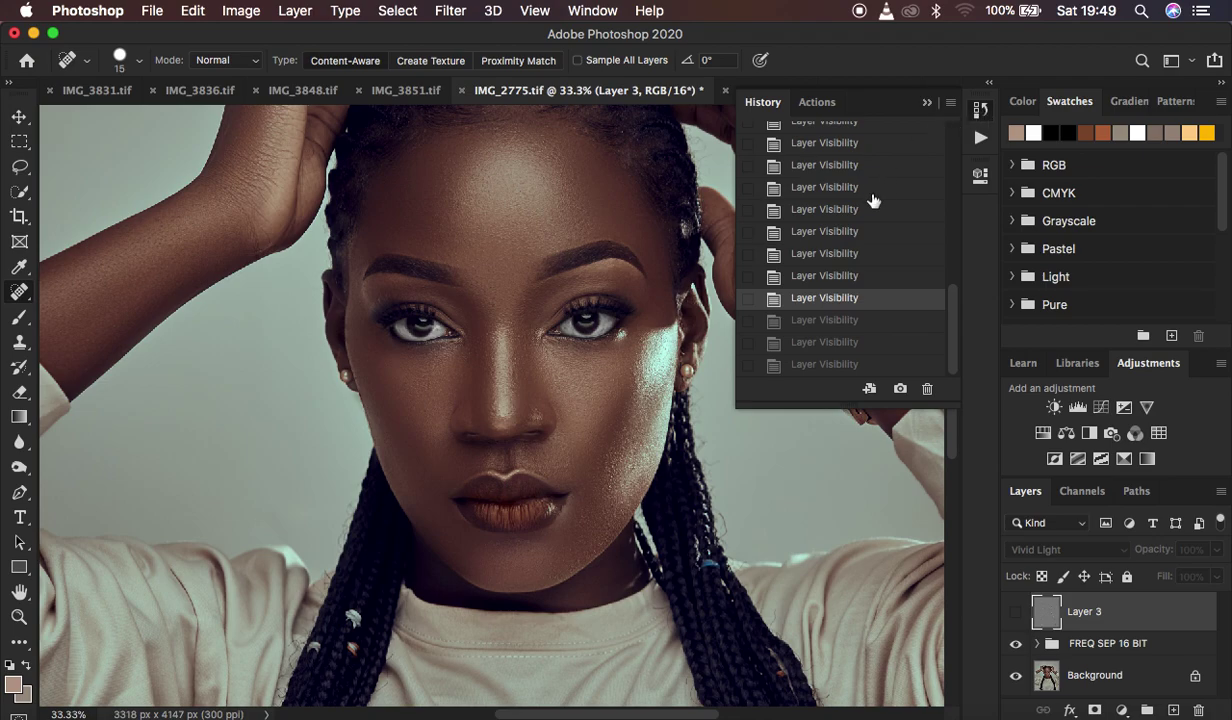
scroll(833, 143, up, 5)
scroll(833, 143, down, 1)
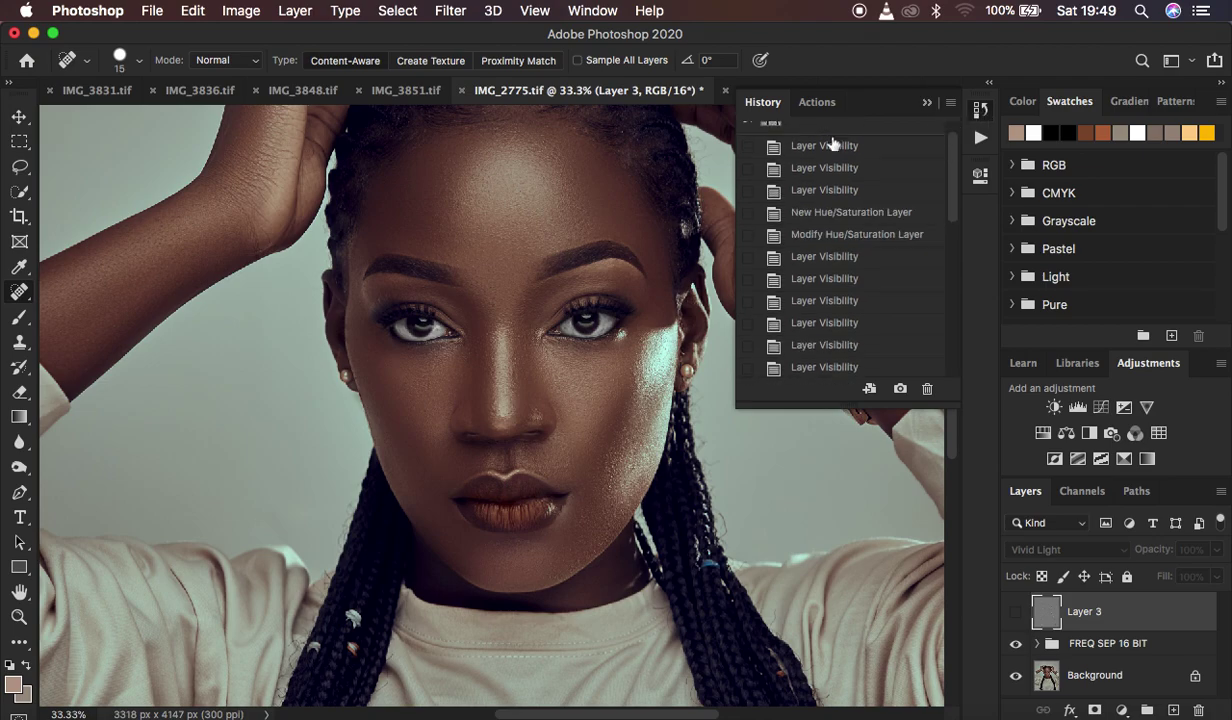
click(810, 259)
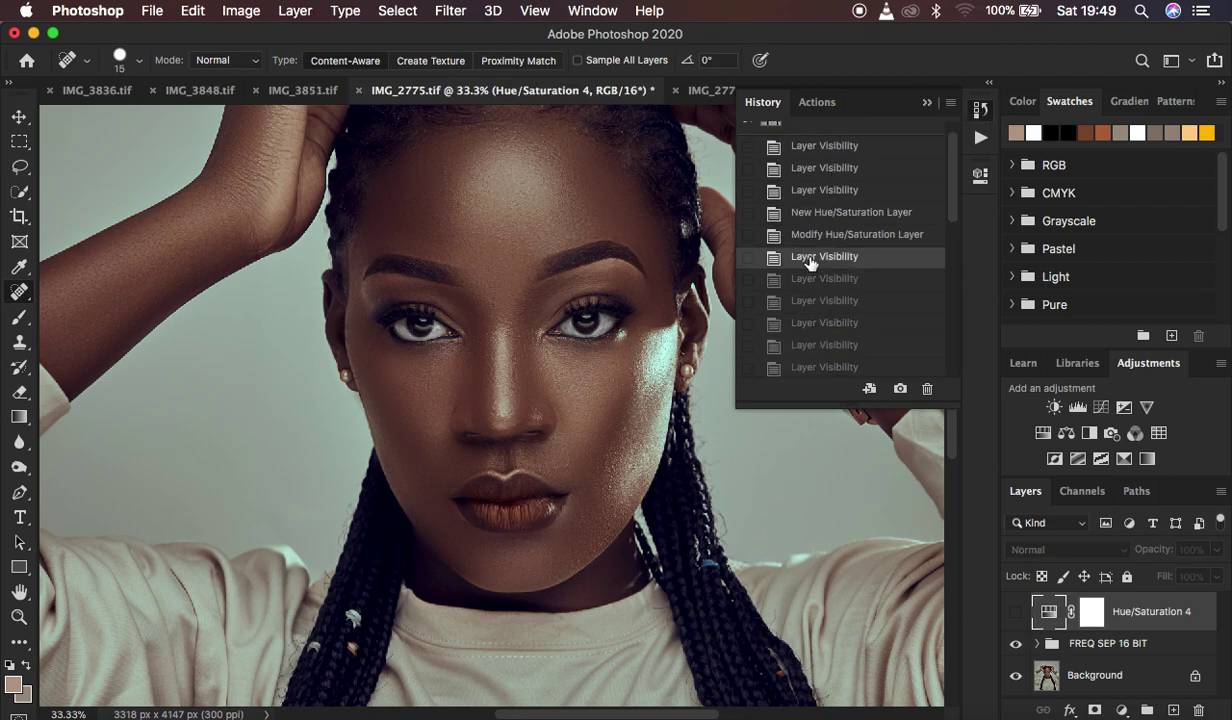
click(927, 103)
drag(1150, 611, 1199, 710)
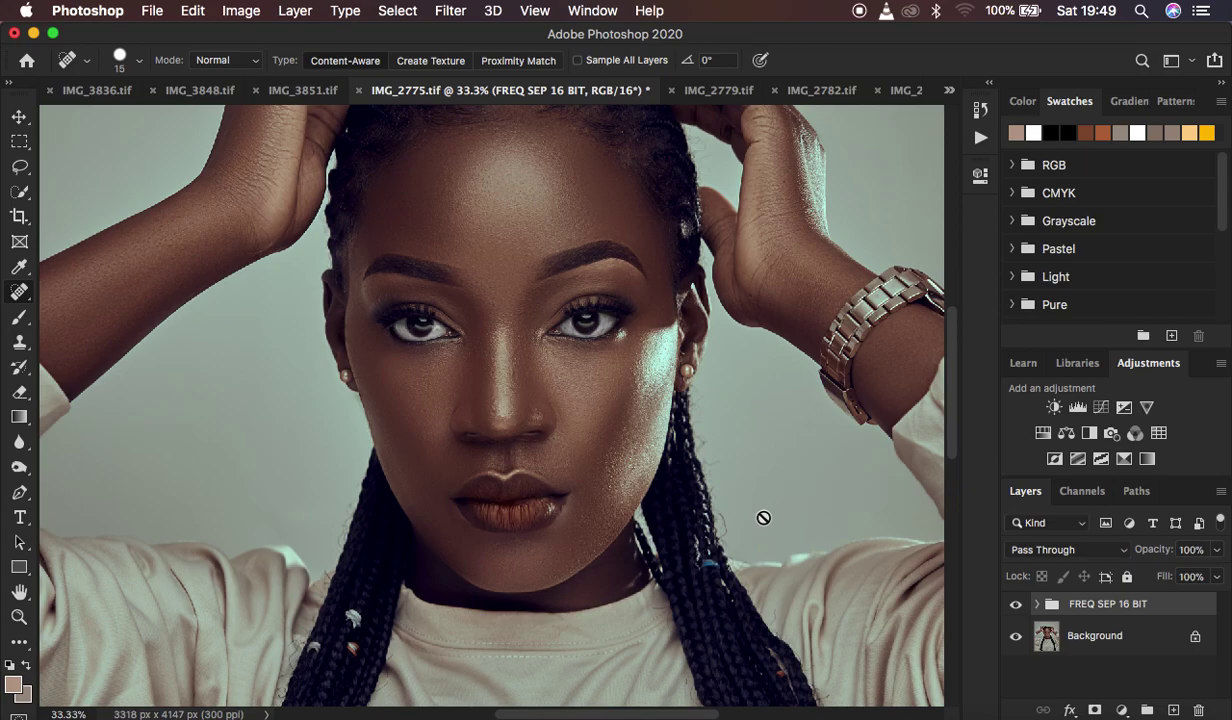
Step: Examine the unsharpened portrait both as a whole and in close-ups of the face
key(super+0)
key(super+equal)
key(super+equal)
key(super+equal)
key(super+equal)
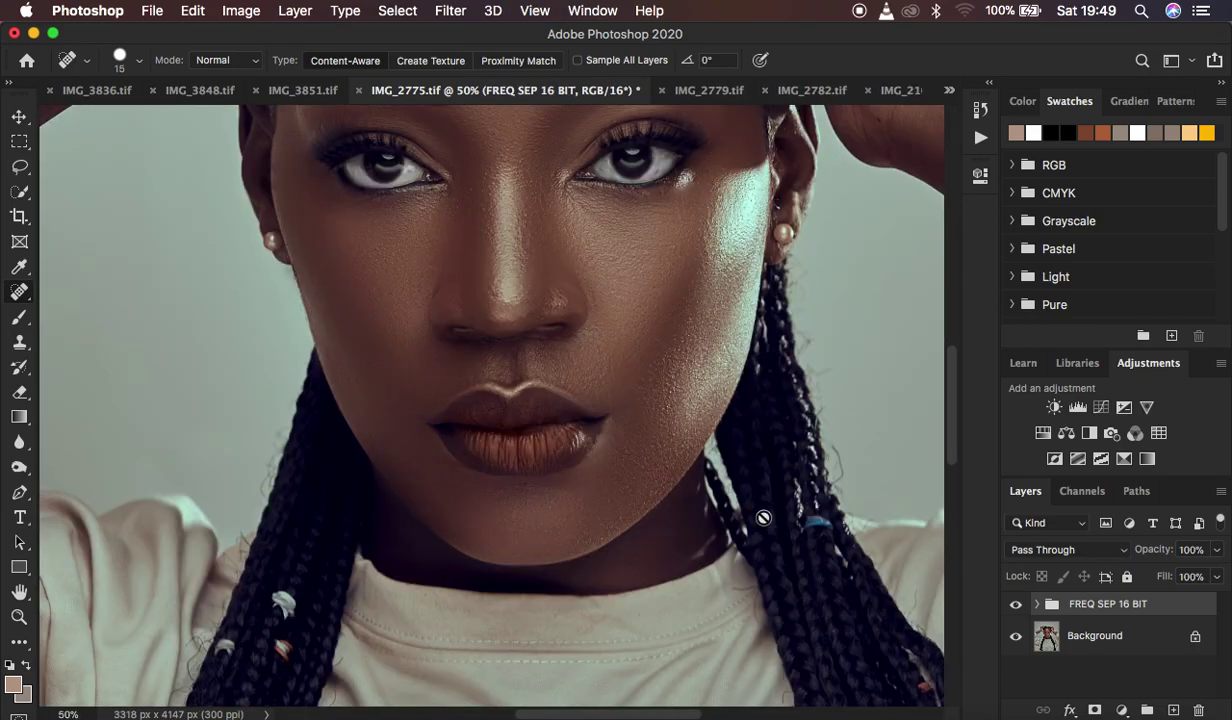
key(super+equal)
key(super+minus)
key(super+minus)
key(super+minus)
key(super+minus)
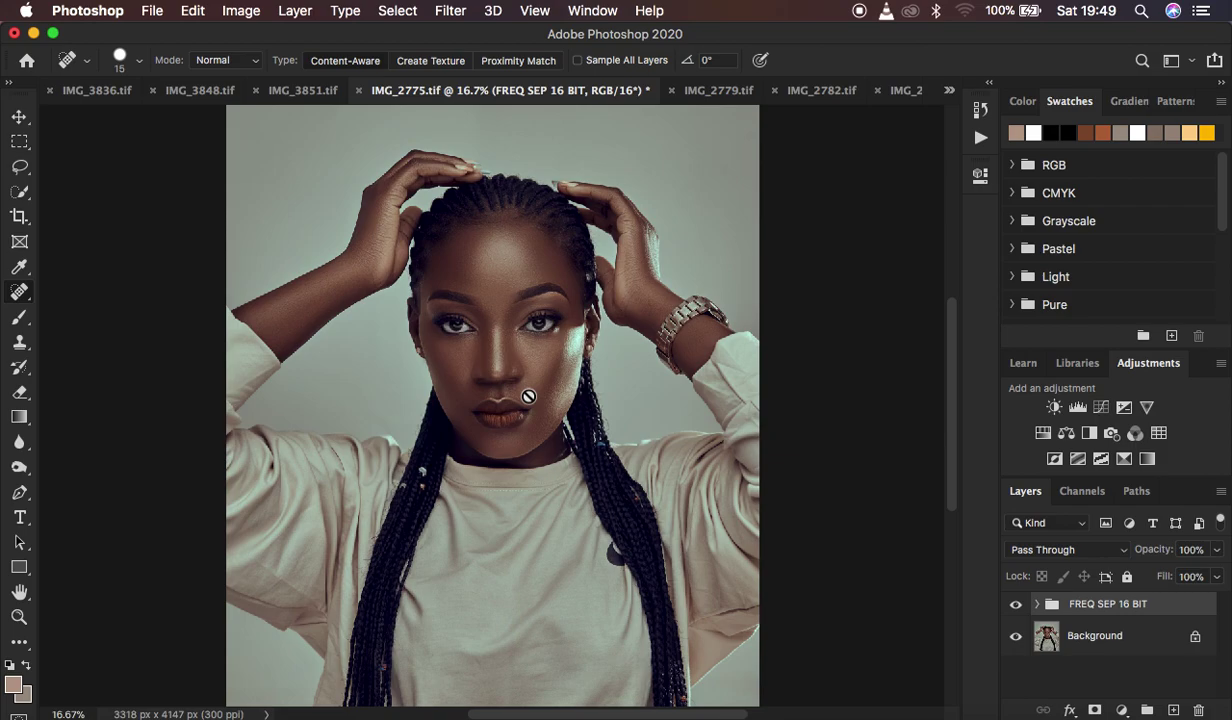
key(super+equal)
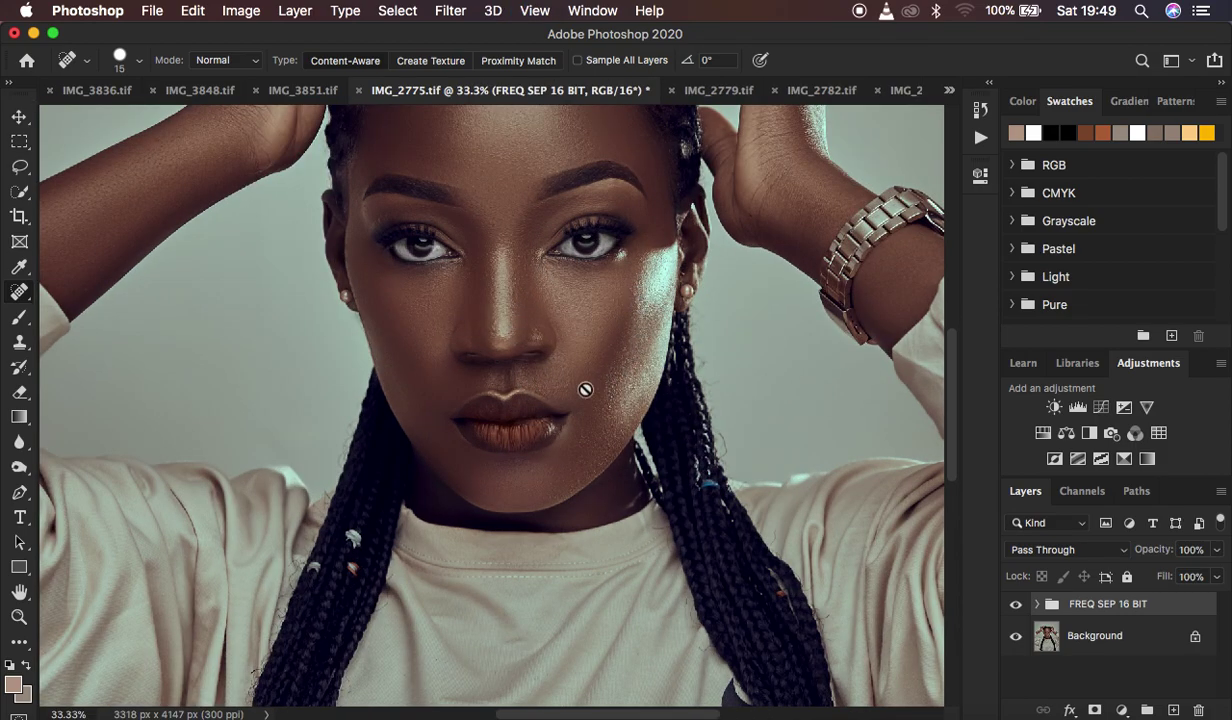
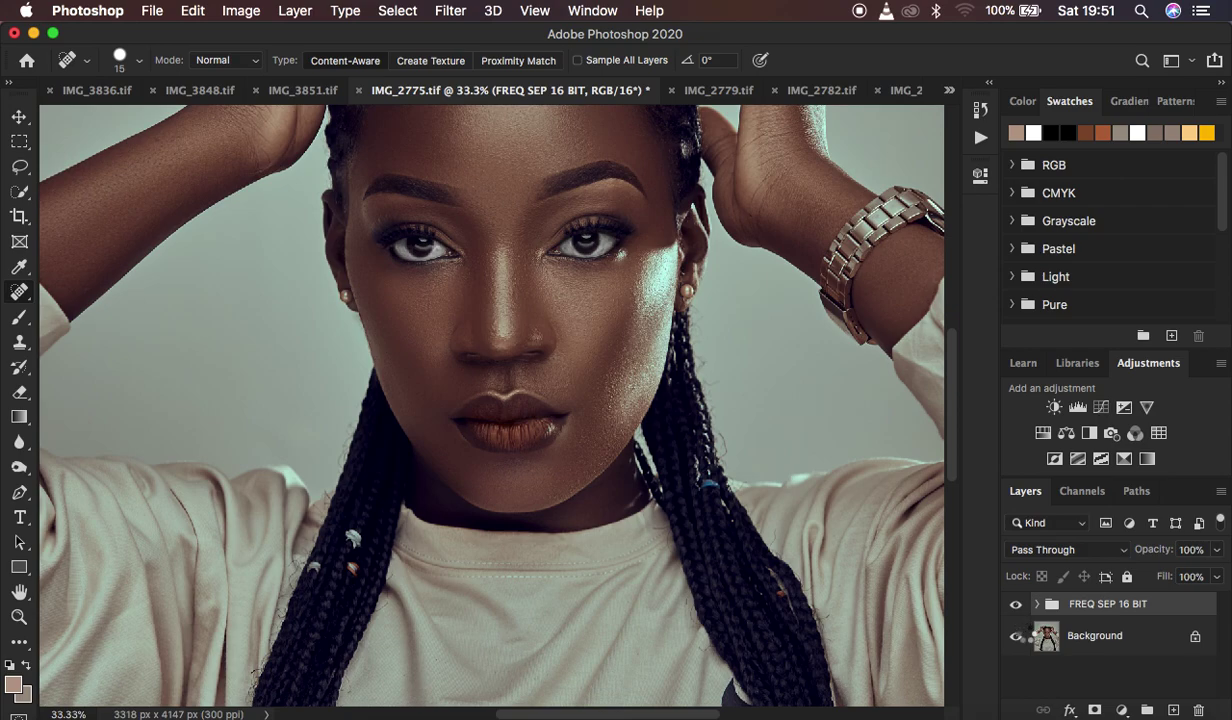
Step: Stamp all visible layers into a new top layer and apply a High Pass filter with a small radius to it
key(super+alt+shift+e)
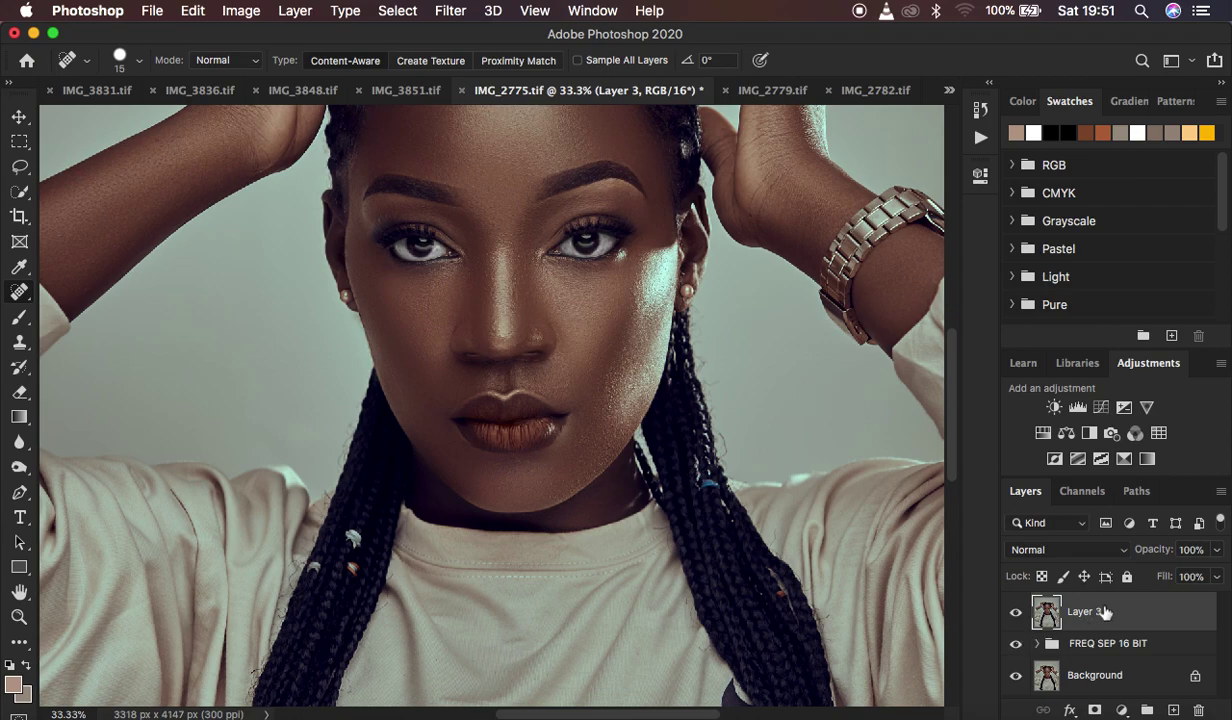
click(448, 12)
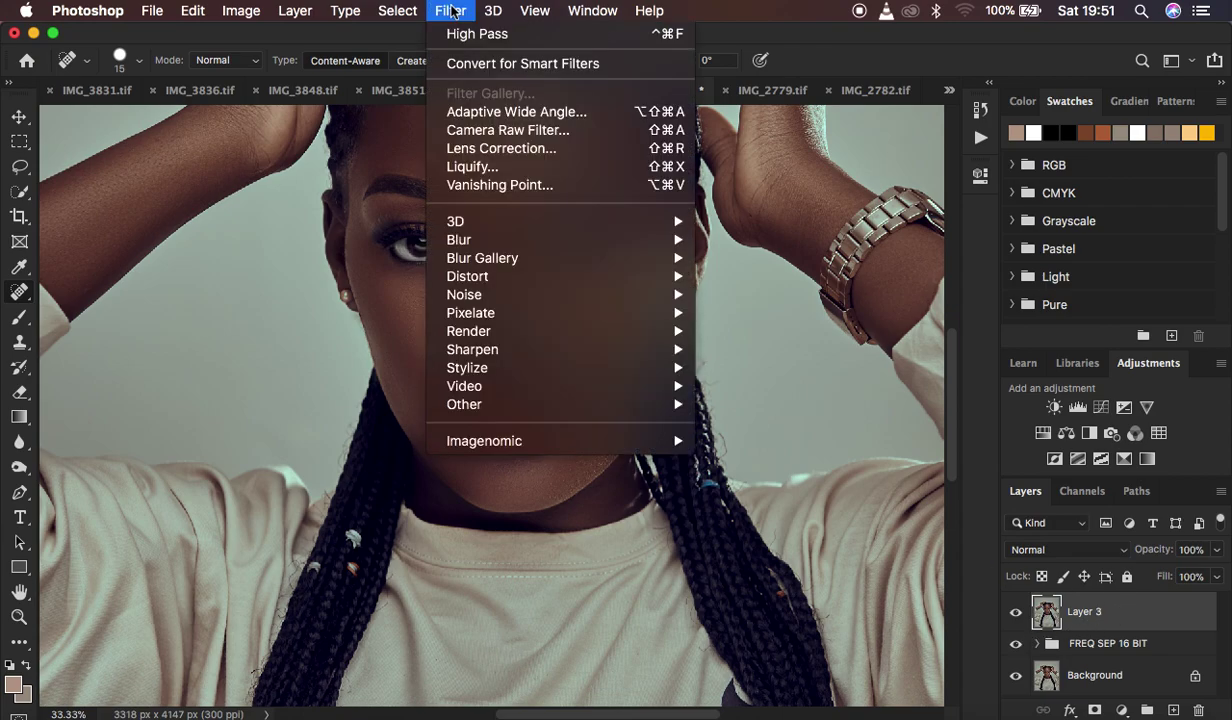
mouse_move(657, 410)
click(812, 405)
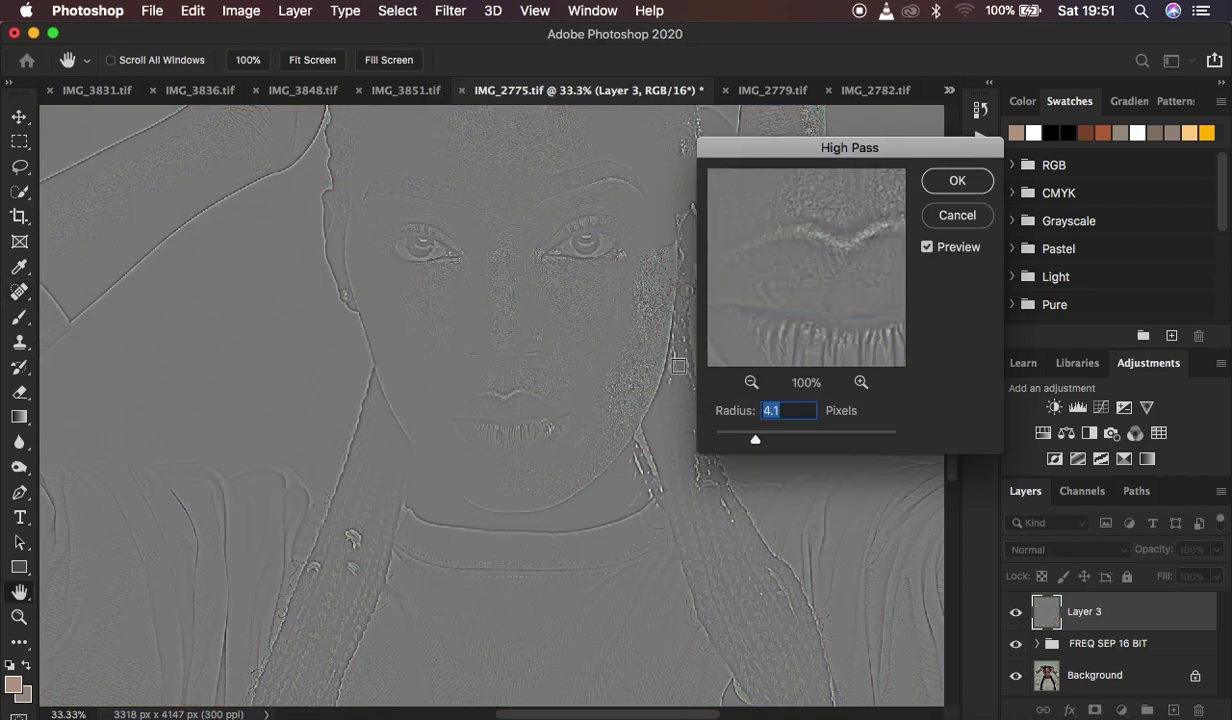
click(755, 441)
drag(755, 441, 655, 413)
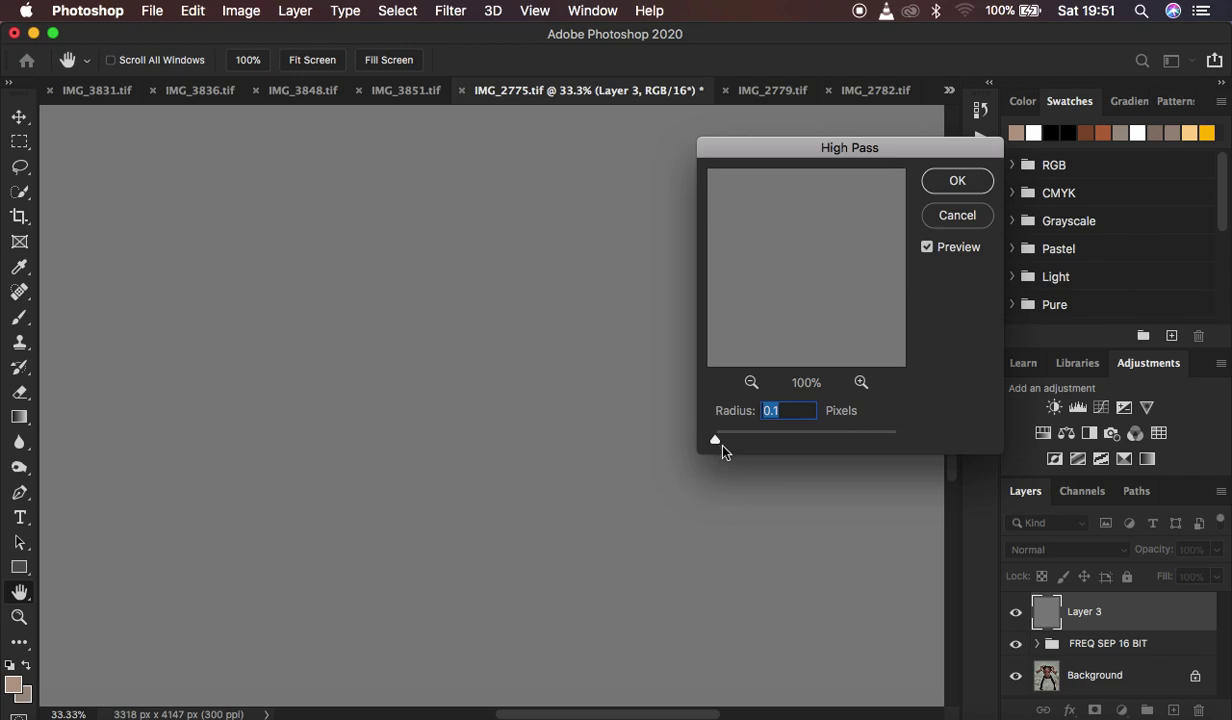
drag(715, 440, 727, 442)
drag(724, 440, 727, 443)
click(950, 179)
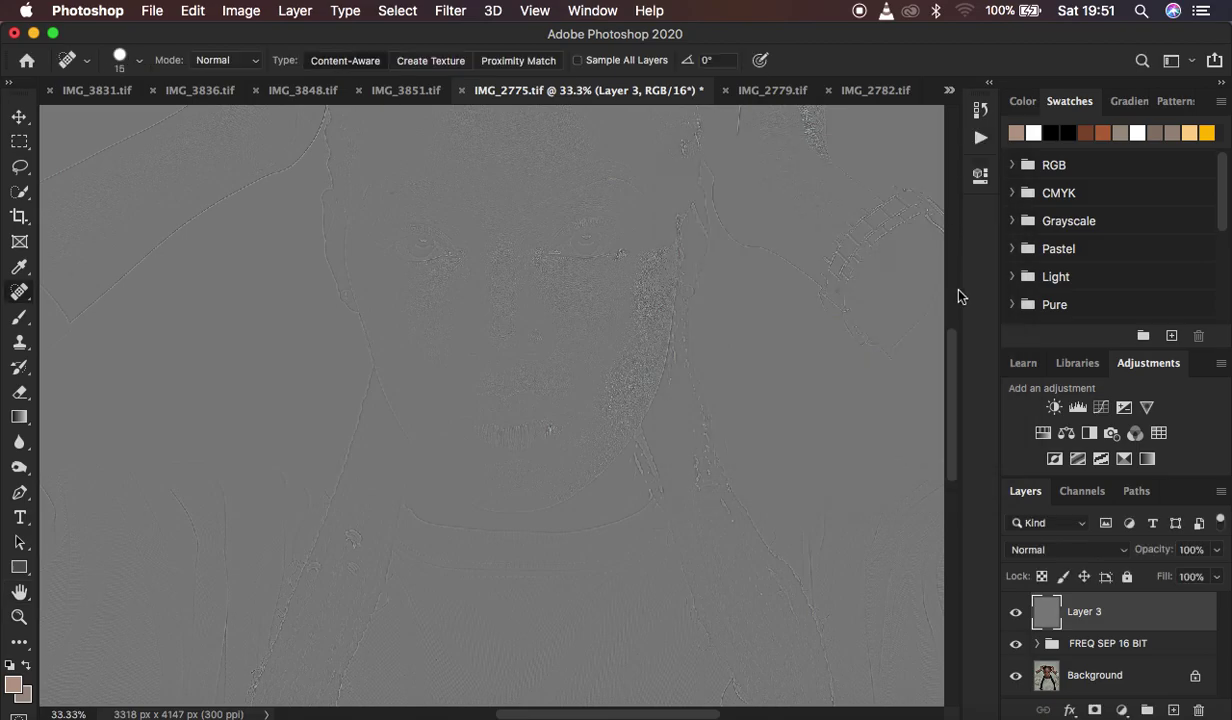
Step: Set Layer 3's blend mode to Vivid Light
click(1065, 550)
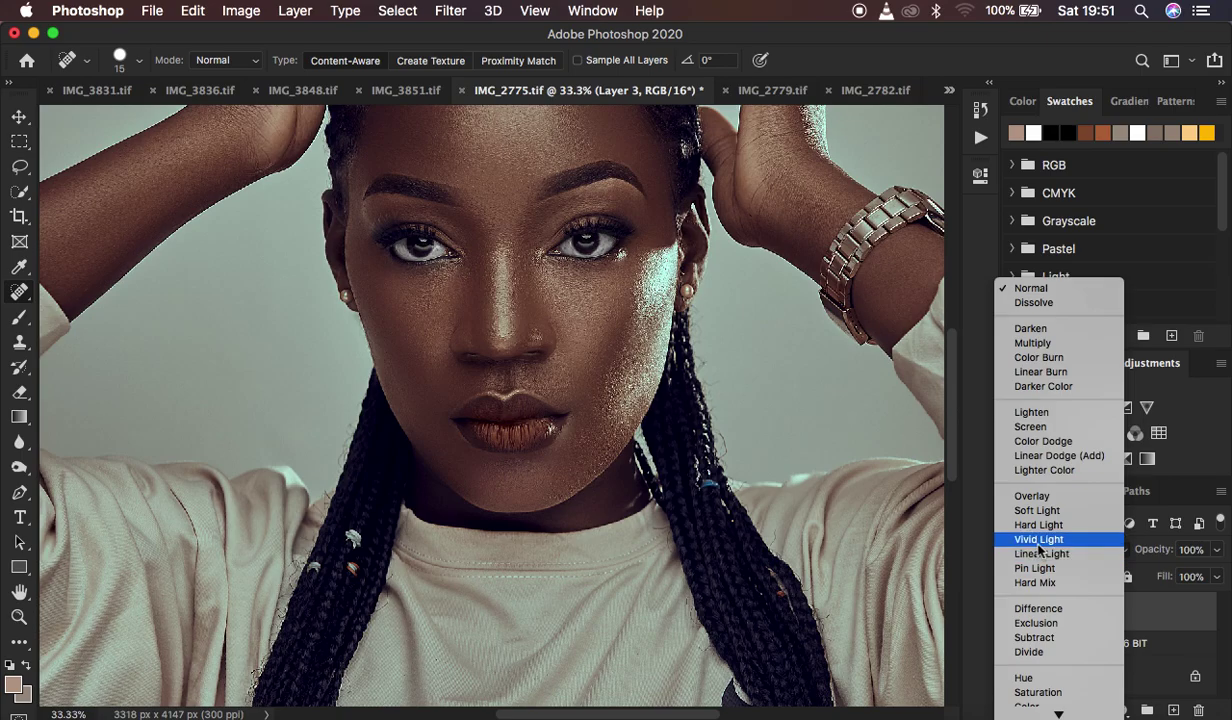
click(1039, 541)
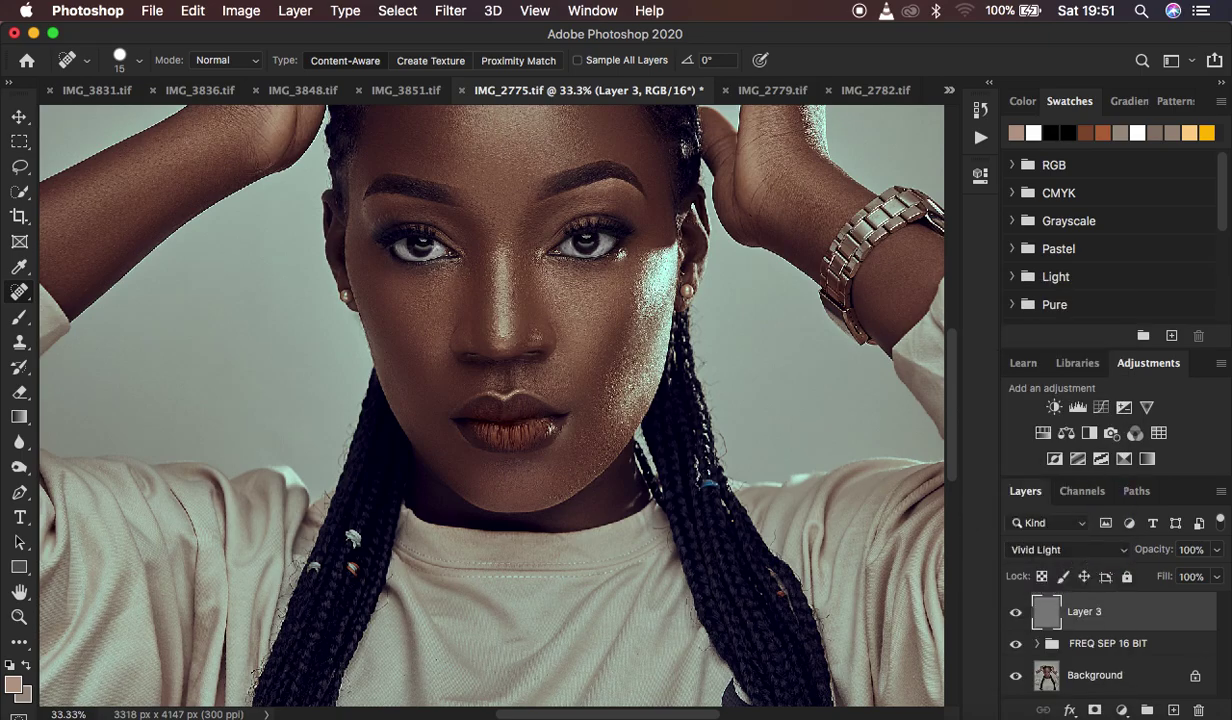
Step: Examine the sharpening across the whole portrait and in close-ups of the facial skin and lips
key(super+equal)
key(super+minus)
key(super+minus)
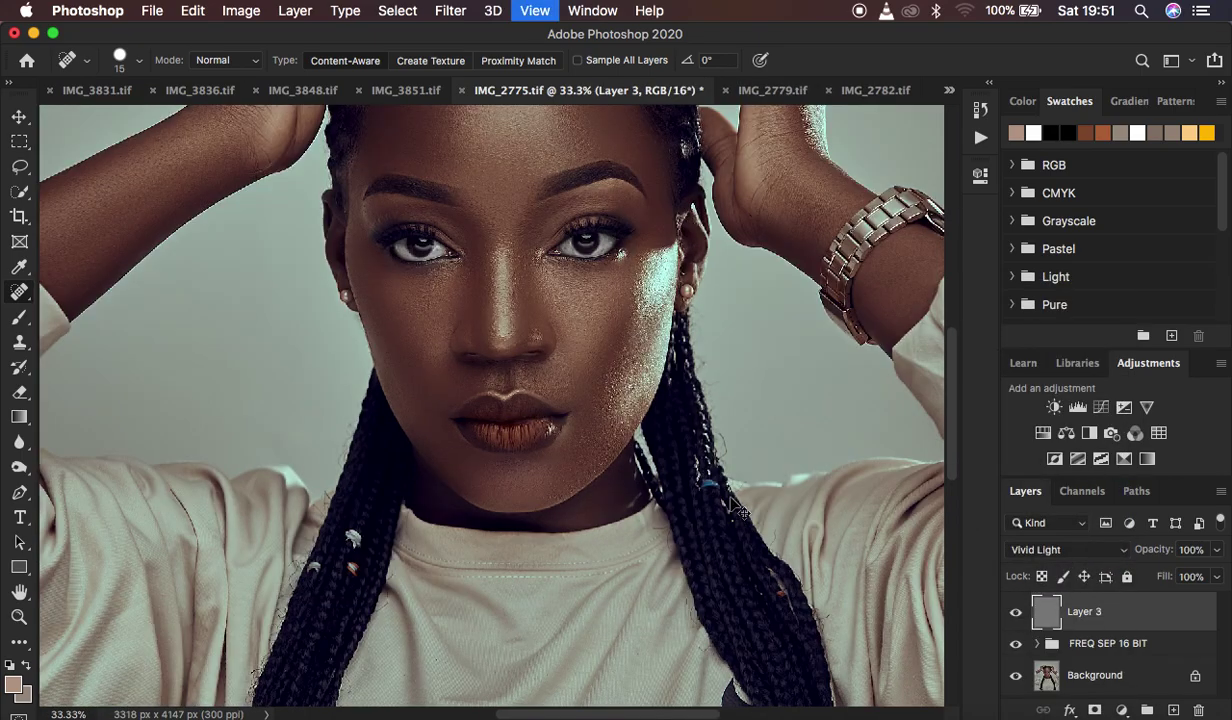
key(super+equal)
key(super+equal)
key(super+equal)
key(super+minus)
key(super+minus)
key(super+equal)
key(super+equal)
key(super+equal)
key(super+equal)
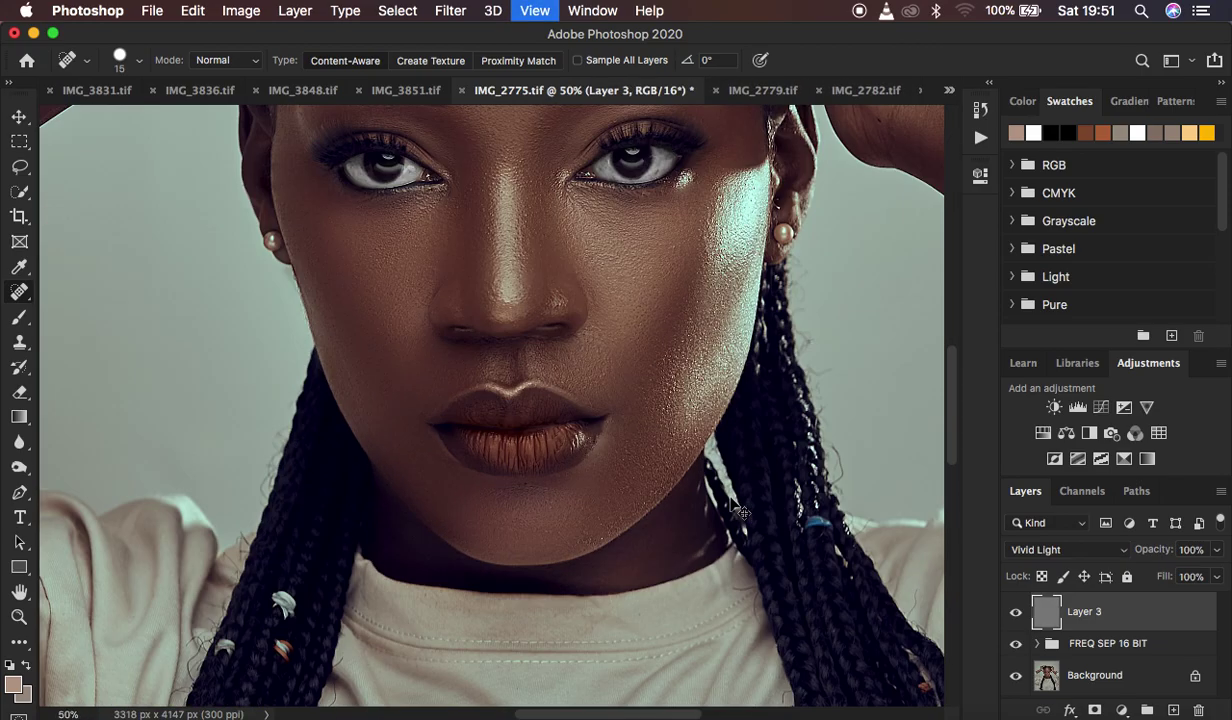
key(super+minus)
key(super+minus)
key(super+minus)
key(super+minus)
key(super+minus)
key(super+equal)
key(super+equal)
key(super+equal)
key(super+equal)
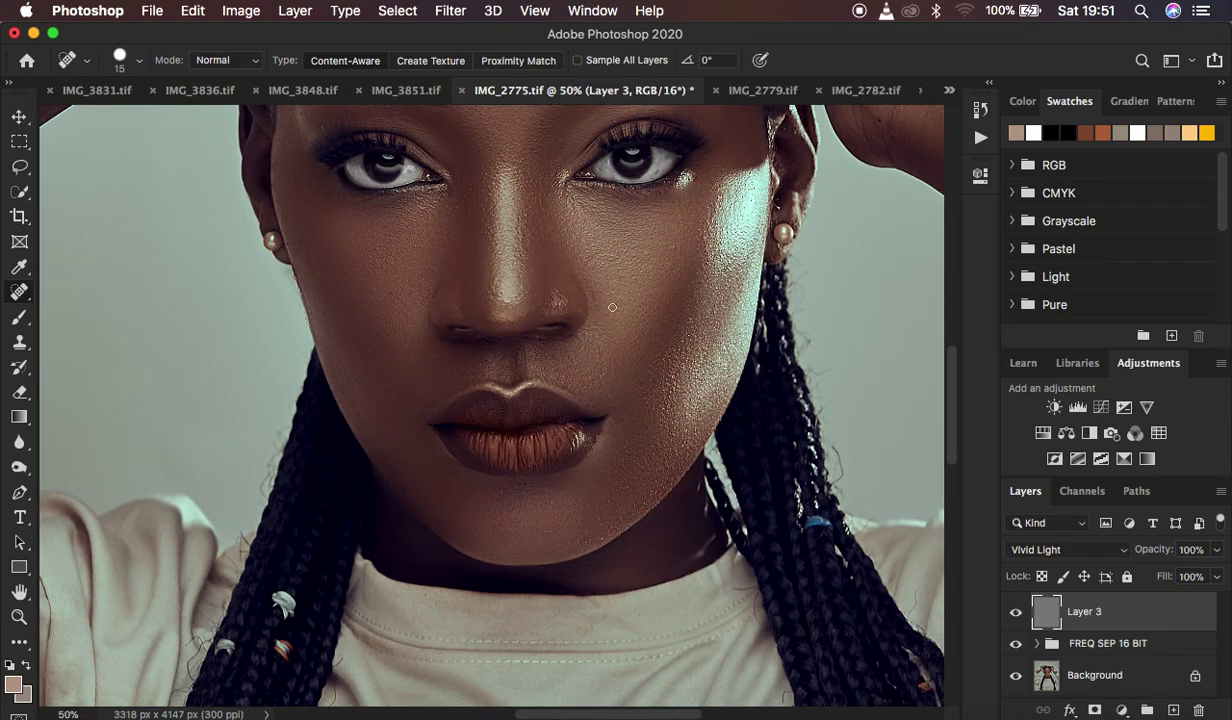
key(super+minus)
key(super+minus)
key(super+minus)
key(super+minus)
key(super+equal)
key(super+equal)
key(super+equal)
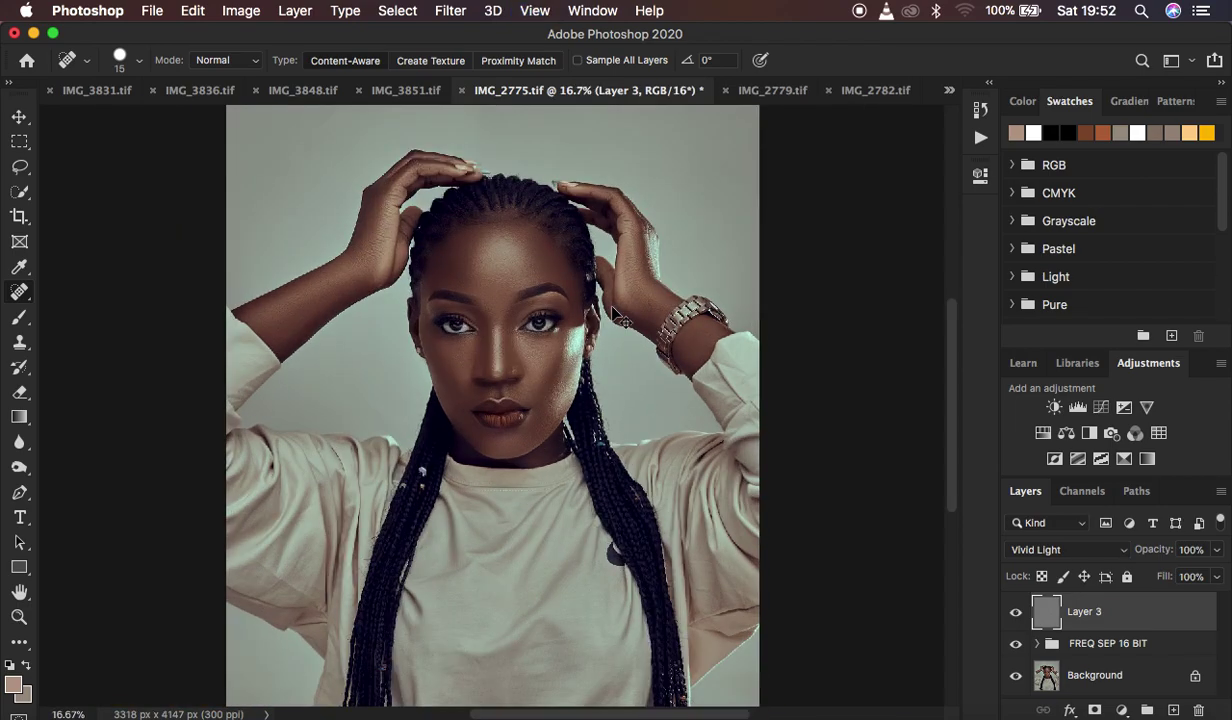
key(super+equal)
key(super+equal)
key(super+equal)
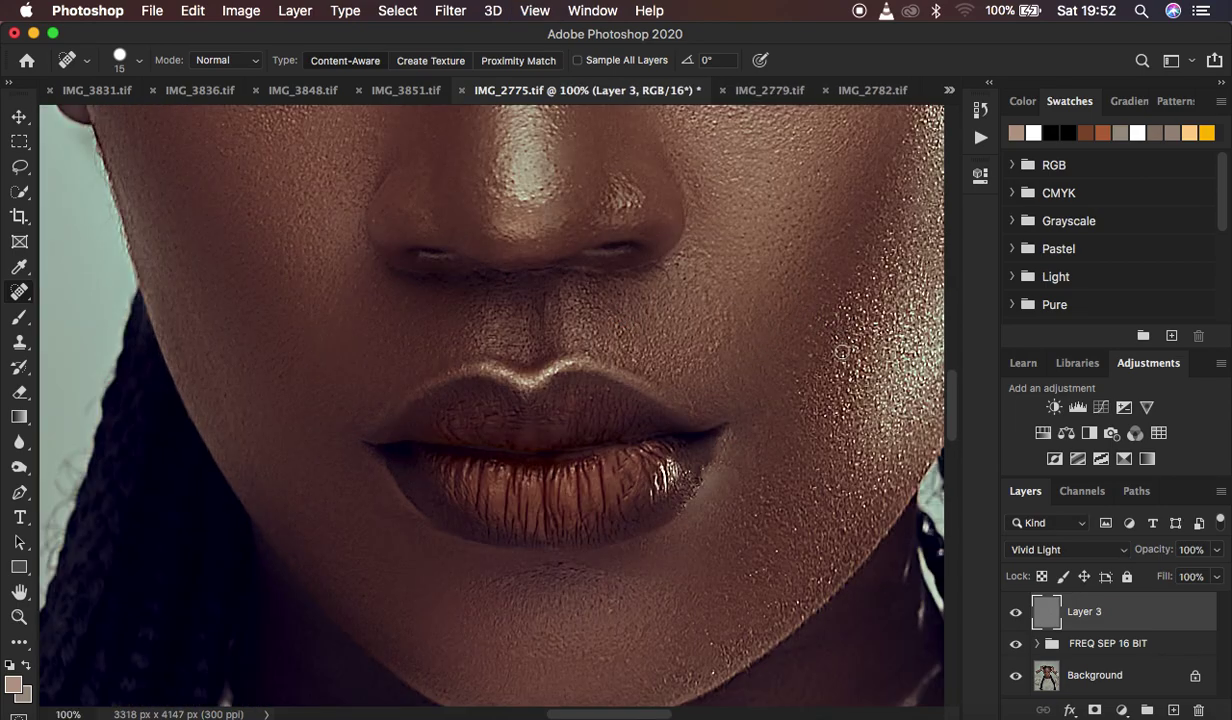
key(super+minus)
key(super+minus)
key(super+minus)
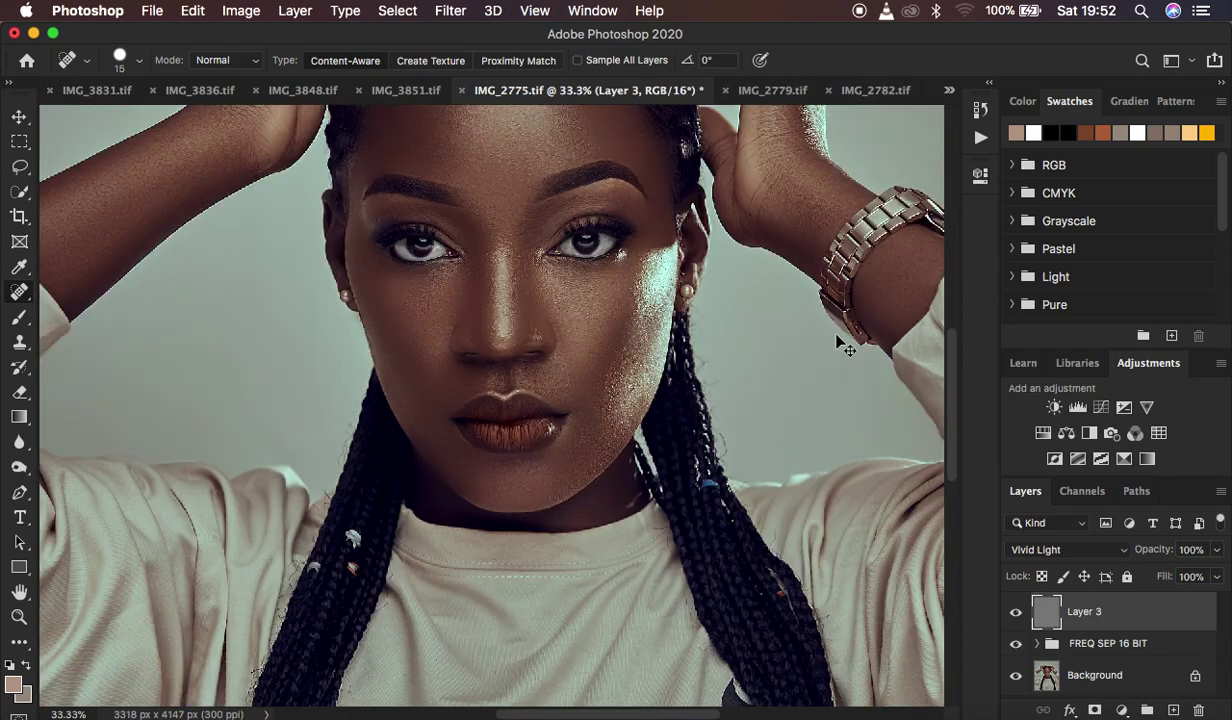
key(super+minus)
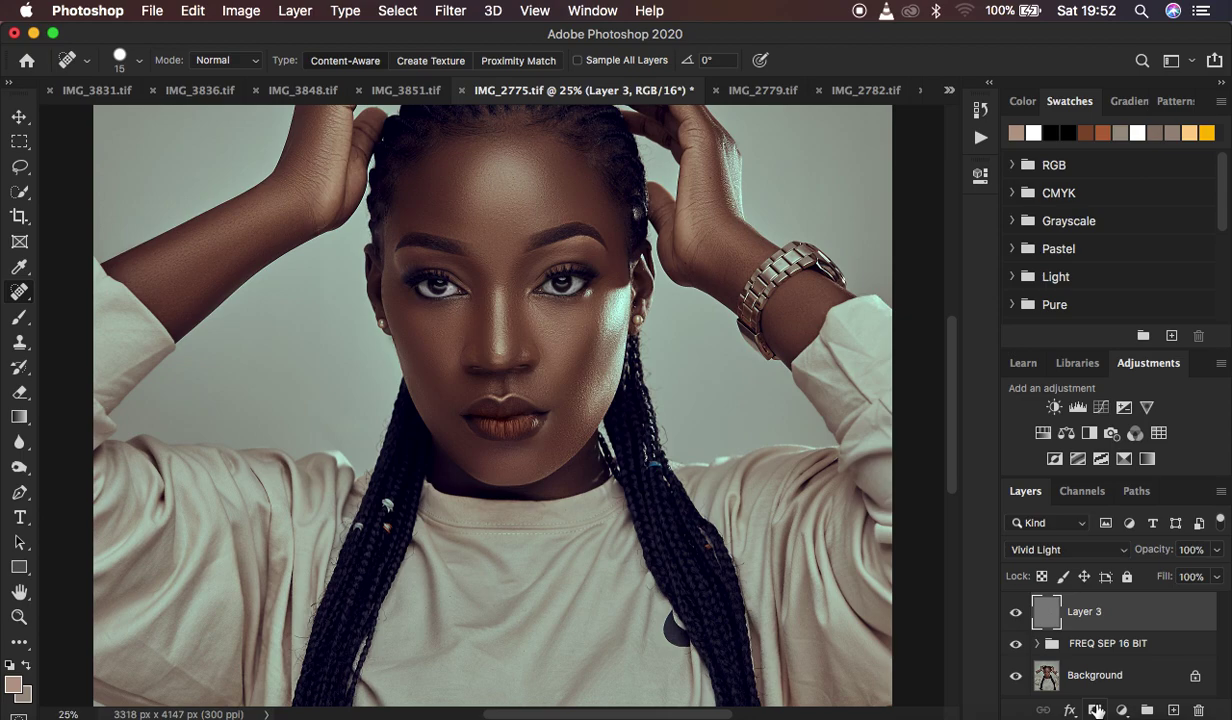
Step: Add a black layer mask to Layer 3 and ready the soft Brush tool with white as the foreground colour
alt+click(1096, 710)
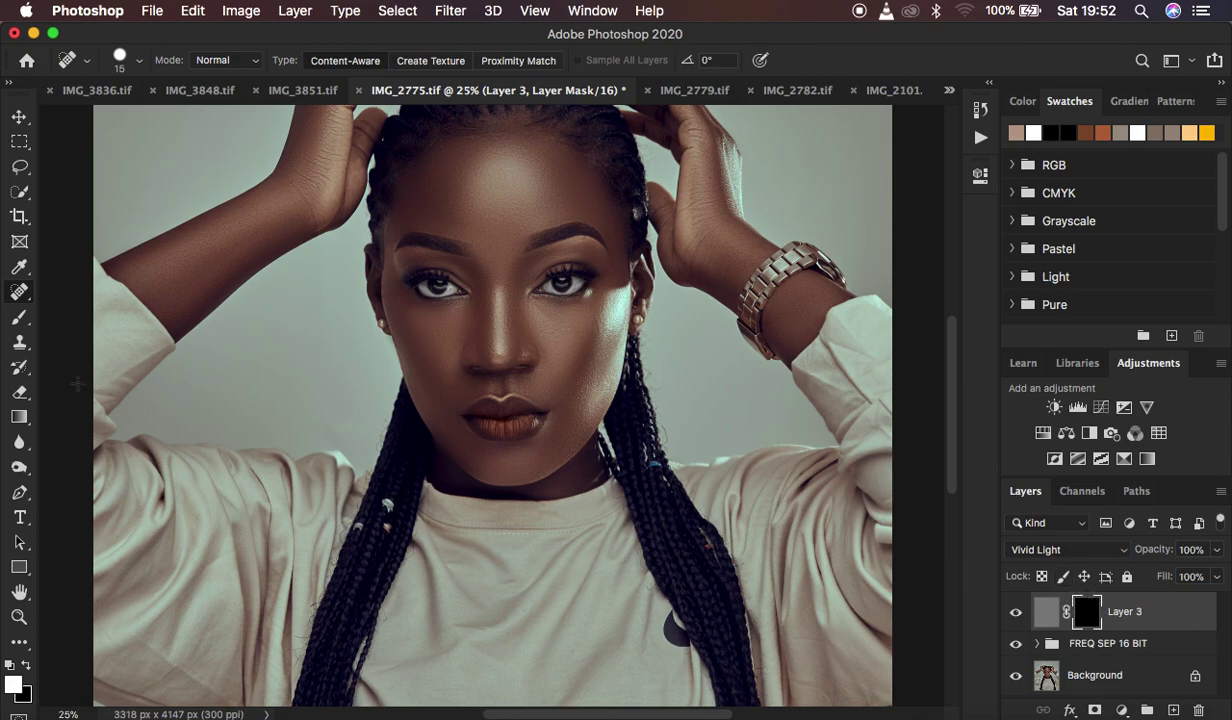
click(19, 319)
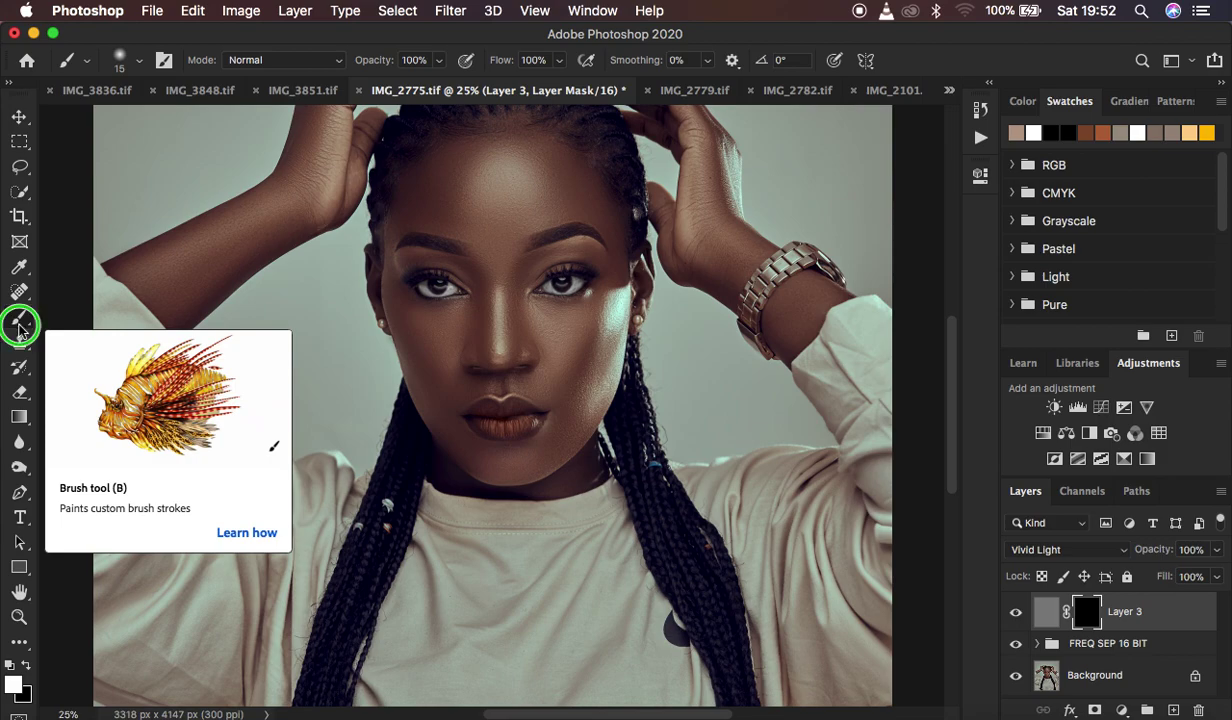
right_click(19, 328)
click(92, 318)
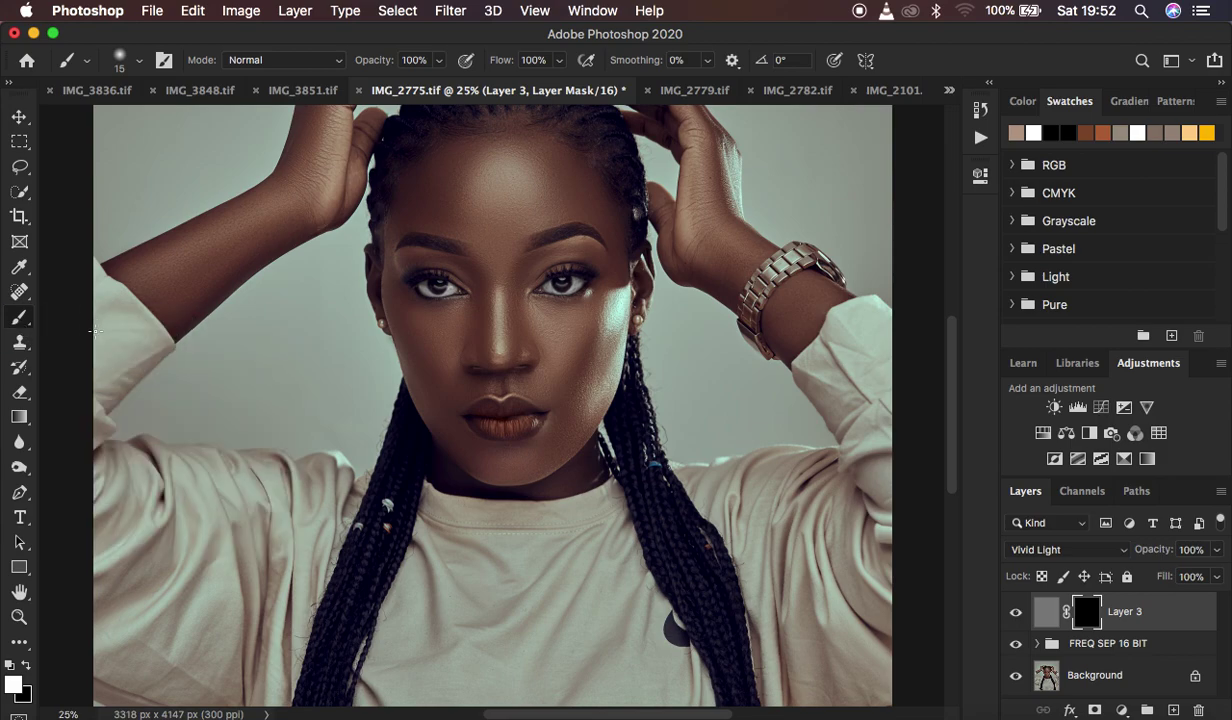
click(139, 62)
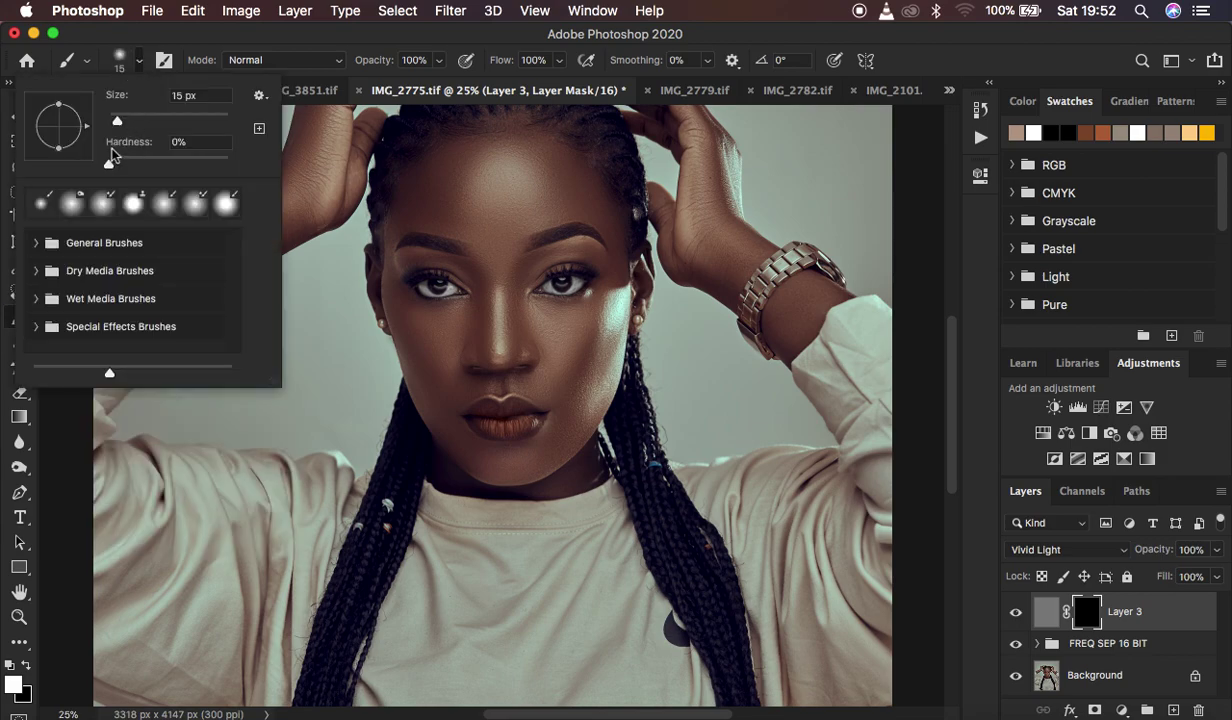
click(139, 62)
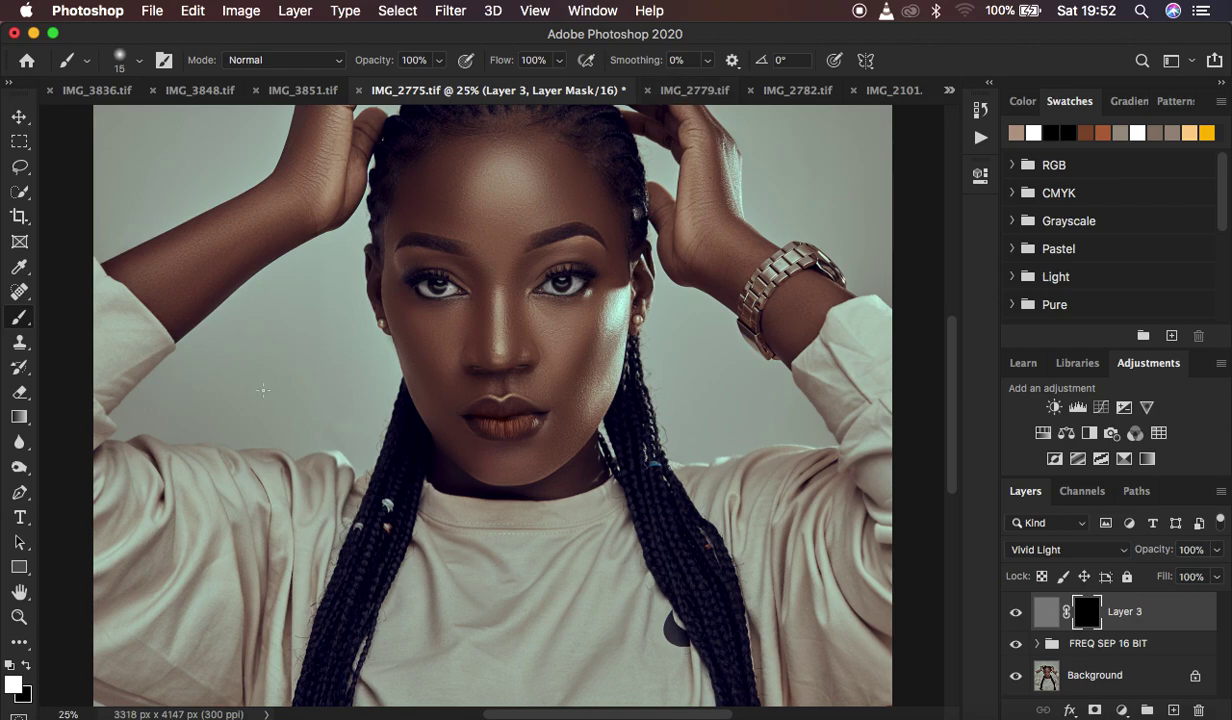
click(28, 666)
click(28, 666)
click(28, 666)
click(28, 666)
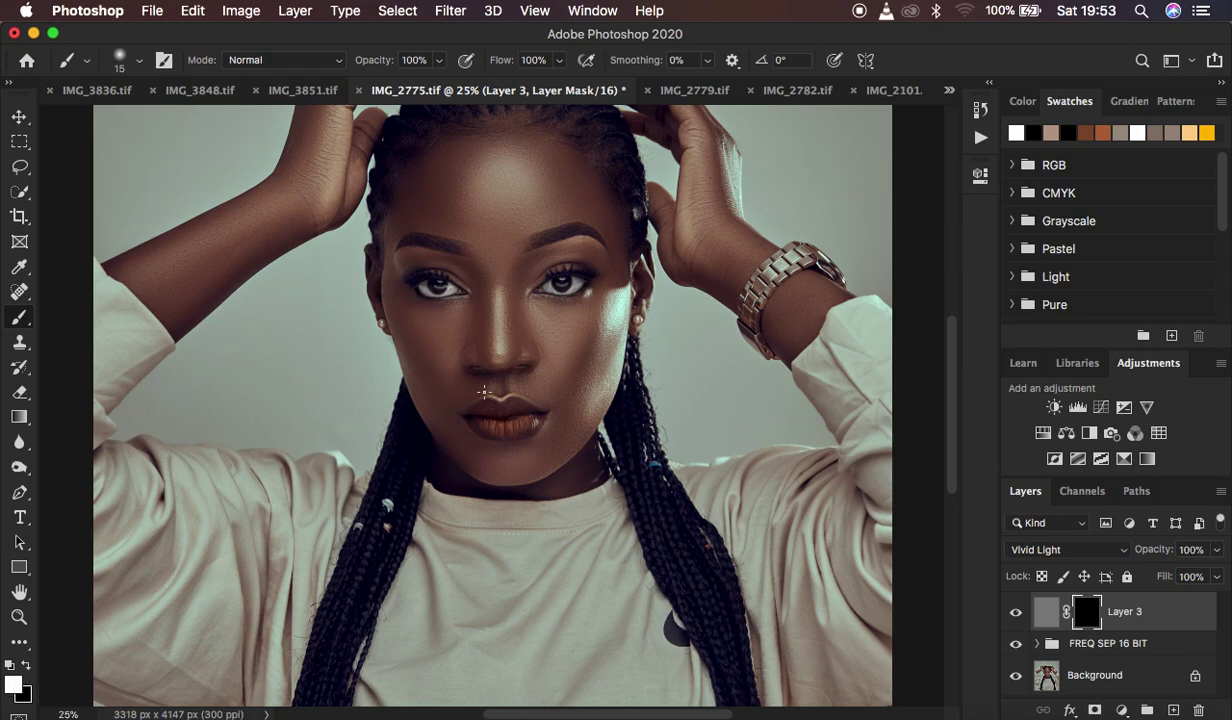
Step: Paint white over both eyes on Layer 3's mask with an 80 px soft brush to reveal the sharpening there
scroll(483, 392, up, 3)
scroll(692, 316, up, 1)
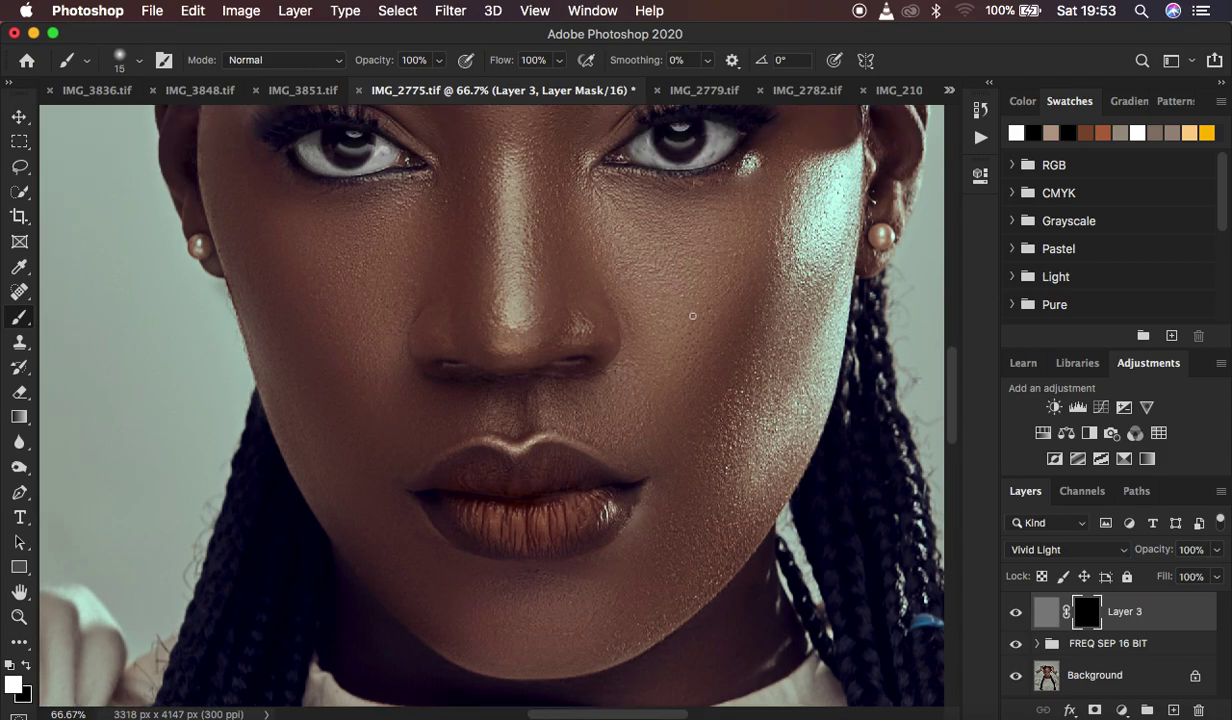
scroll(692, 316, up, 5)
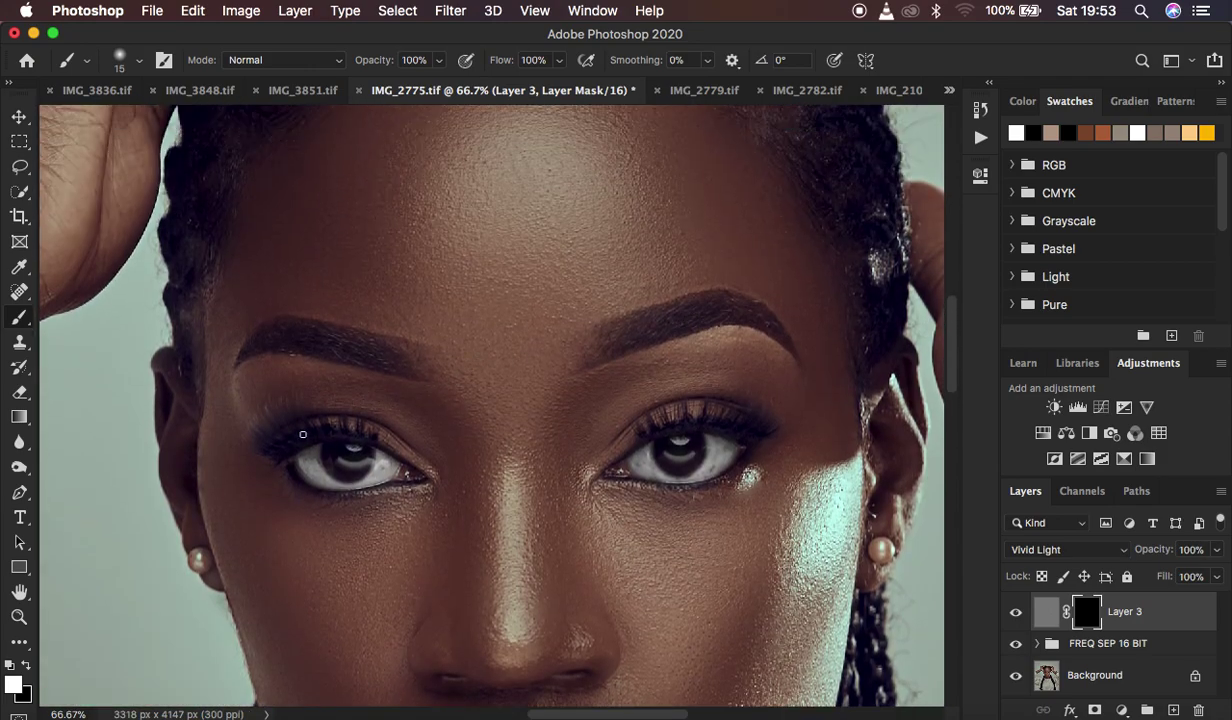
key(bracketright)
key(bracketright)
key(bracketright)
key(bracketright)
key(bracketright)
key(bracketright)
key(bracketright)
key(bracketright)
key(bracketright)
key(bracketright)
key(bracketright)
key(bracketleft)
mouse_move(310, 452)
mouse_down()
mouse_move(308, 440)
mouse_move(330, 467)
mouse_move(388, 470)
mouse_move(311, 432)
mouse_move(278, 440)
mouse_move(357, 440)
mouse_move(393, 473)
mouse_move(318, 472)
mouse_up()
mouse_move(645, 432)
mouse_down()
mouse_move(671, 469)
mouse_move(710, 461)
mouse_move(657, 457)
mouse_move(686, 441)
mouse_move(739, 441)
mouse_move(722, 456)
mouse_move(629, 462)
mouse_move(678, 436)
mouse_move(728, 439)
mouse_move(721, 457)
mouse_move(681, 471)
mouse_move(632, 456)
mouse_move(656, 442)
mouse_move(728, 444)
mouse_move(696, 466)
mouse_move(618, 469)
mouse_move(679, 442)
mouse_move(725, 451)
mouse_move(666, 471)
mouse_move(650, 457)
mouse_move(672, 441)
mouse_move(729, 448)
mouse_move(691, 468)
mouse_move(631, 468)
mouse_move(634, 454)
mouse_move(679, 440)
mouse_up()
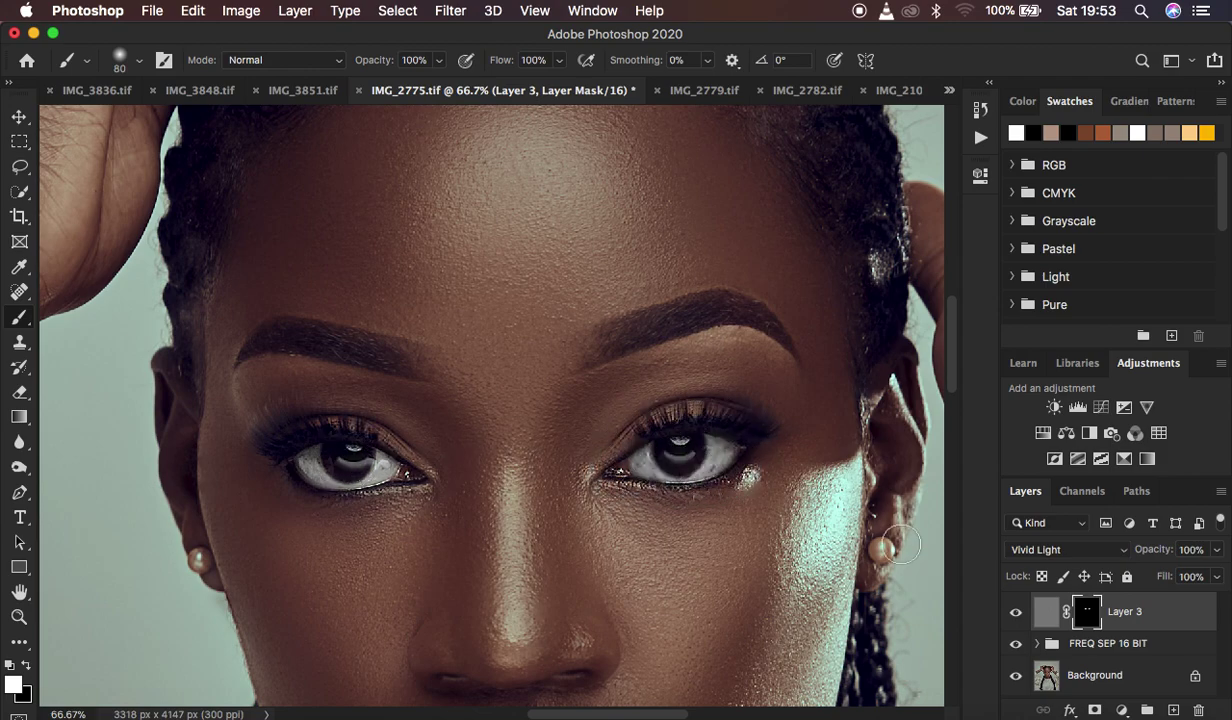
Step: Compare the eyes with and without Layer 3 in close-up, and examine the selective sharpening in the whole portrait
key(super+minus)
key(super+minus)
key(super+minus)
key(super+minus)
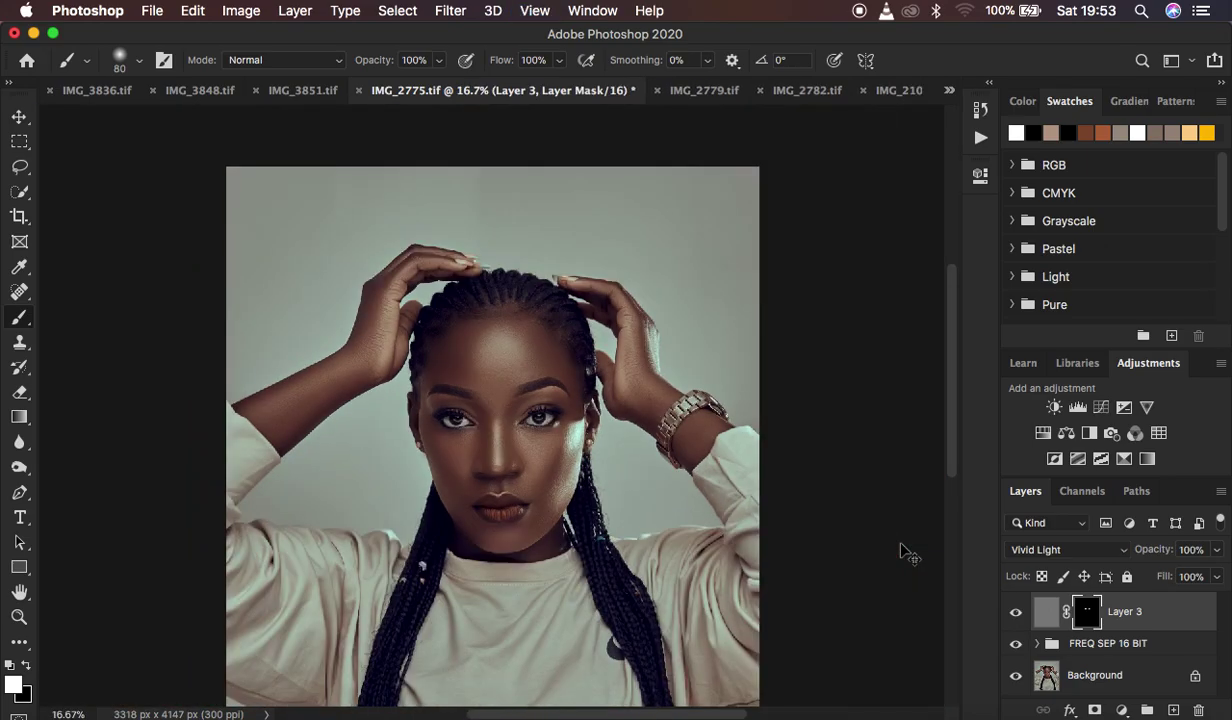
key(super+plus)
key(super+plus)
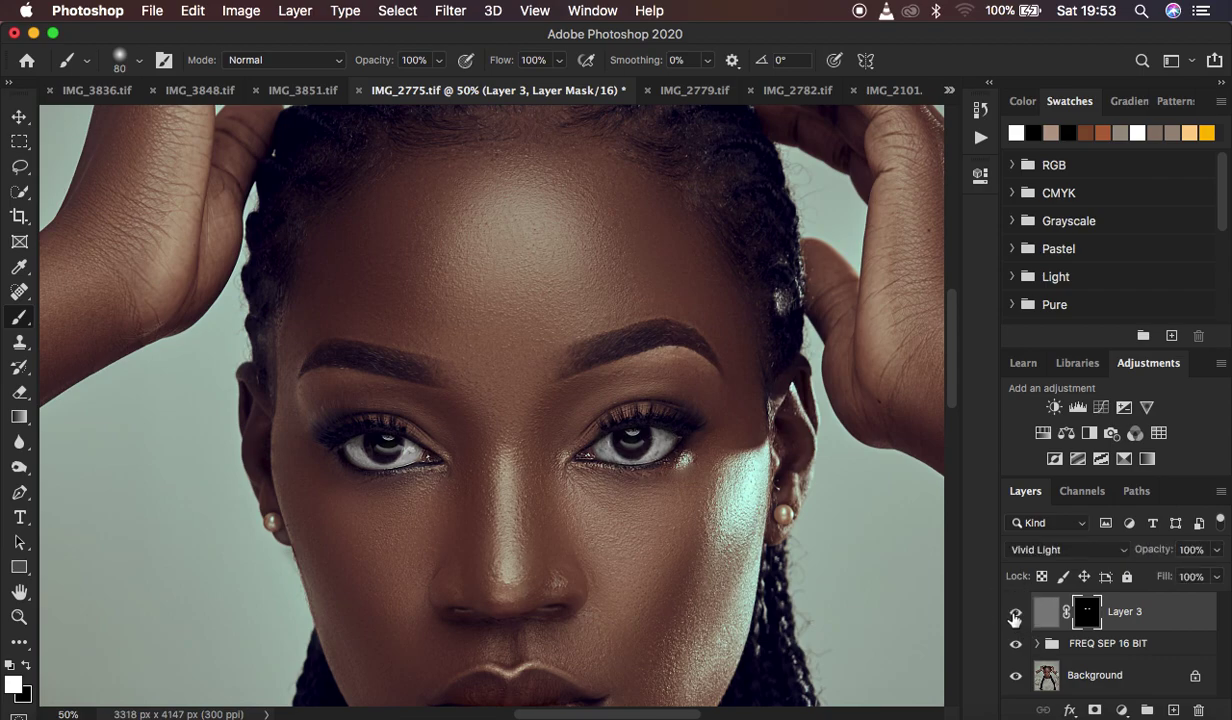
key(super+plus)
key(super+plus)
click(1014, 620)
click(1014, 618)
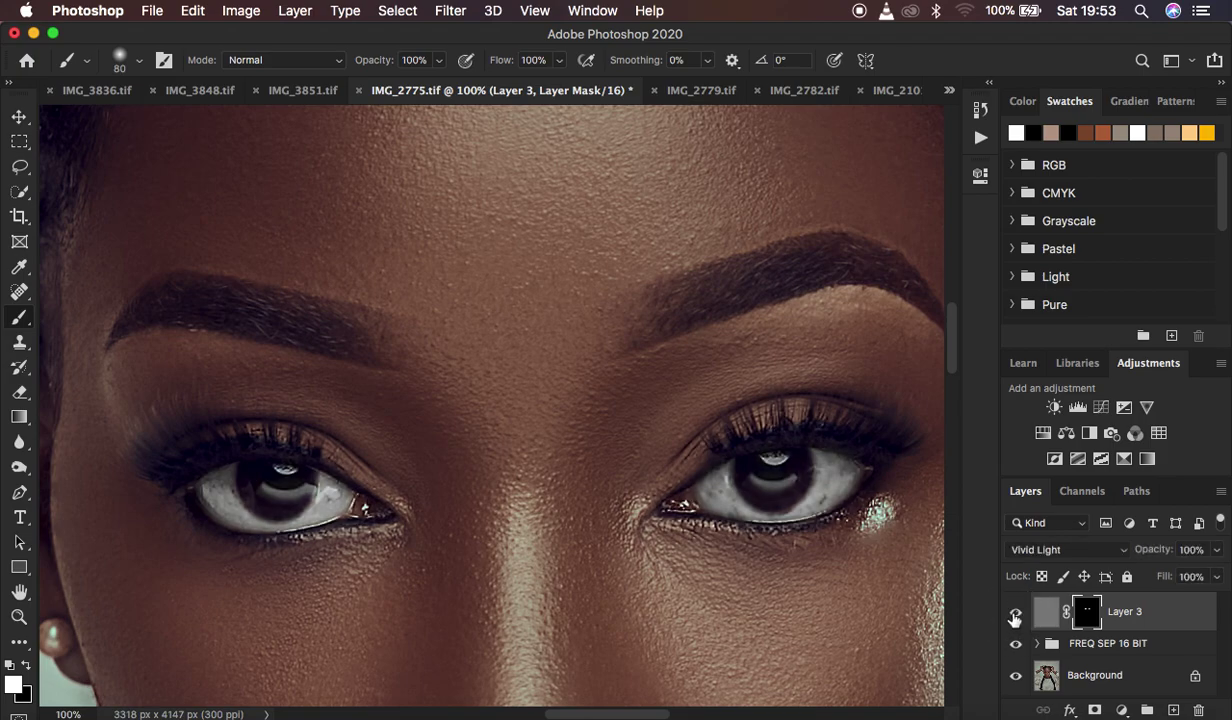
key(super+minus)
key(super+minus)
key(super+minus)
key(super+minus)
key(super+minus)
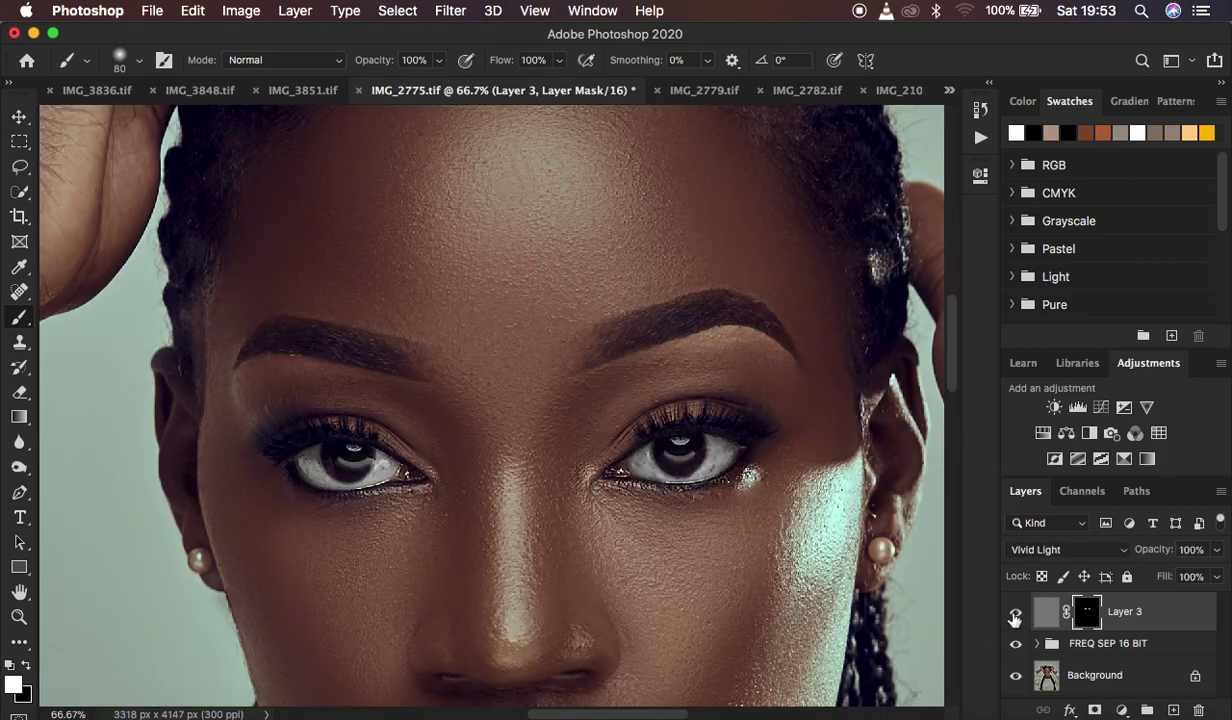
key(super+plus)
key(super+plus)
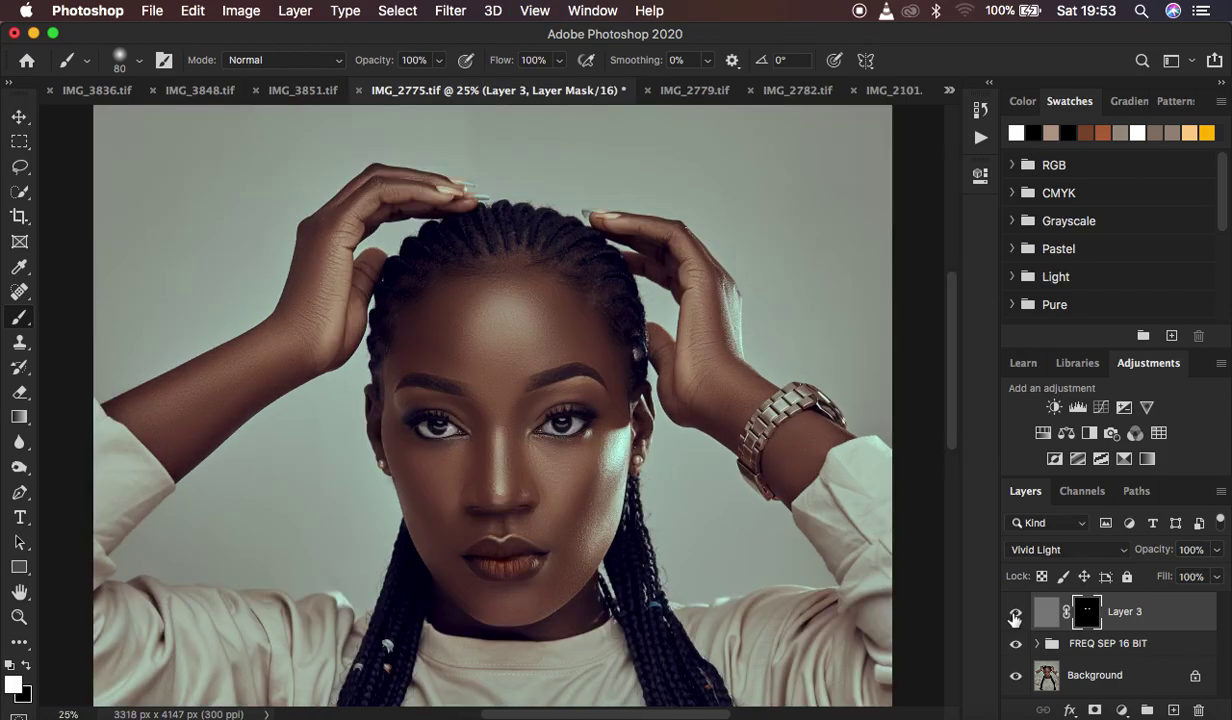